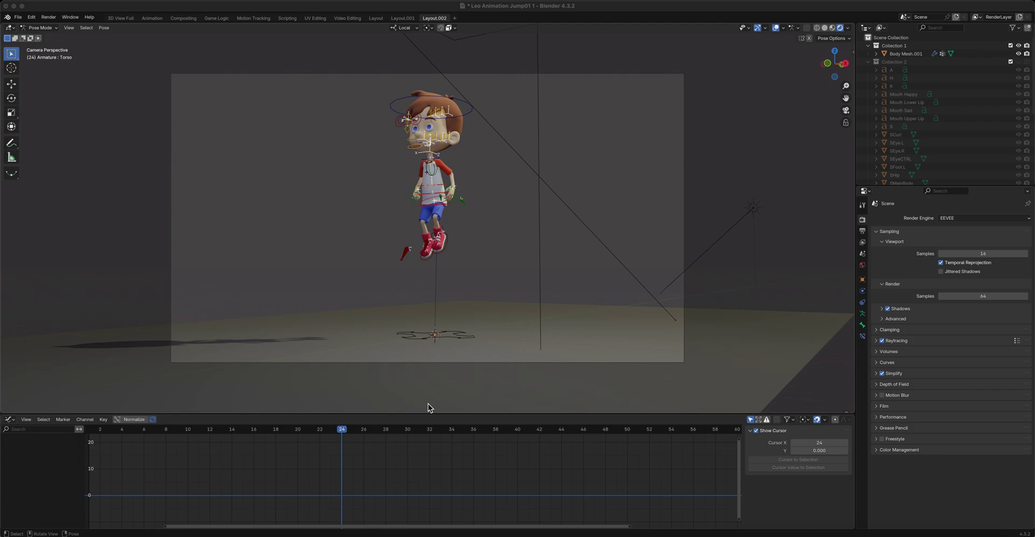
# - Focus the Blender window and start playing the Leo jump animation
pyautogui.click(97, 431)
pyautogui.press('space')
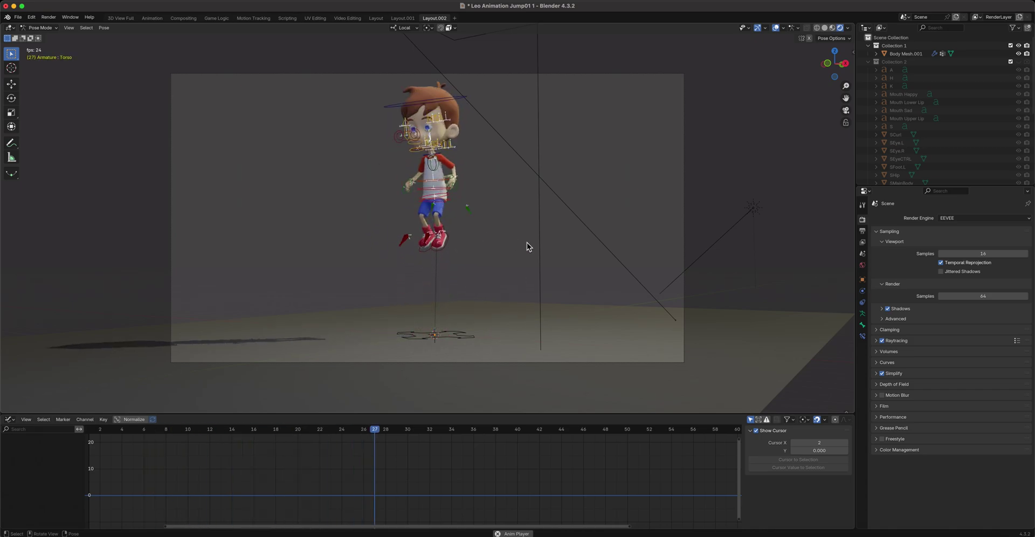
# - Stop playback at frame 52 and toggle Collection 2's render camera icon off and on
pyautogui.press('space')
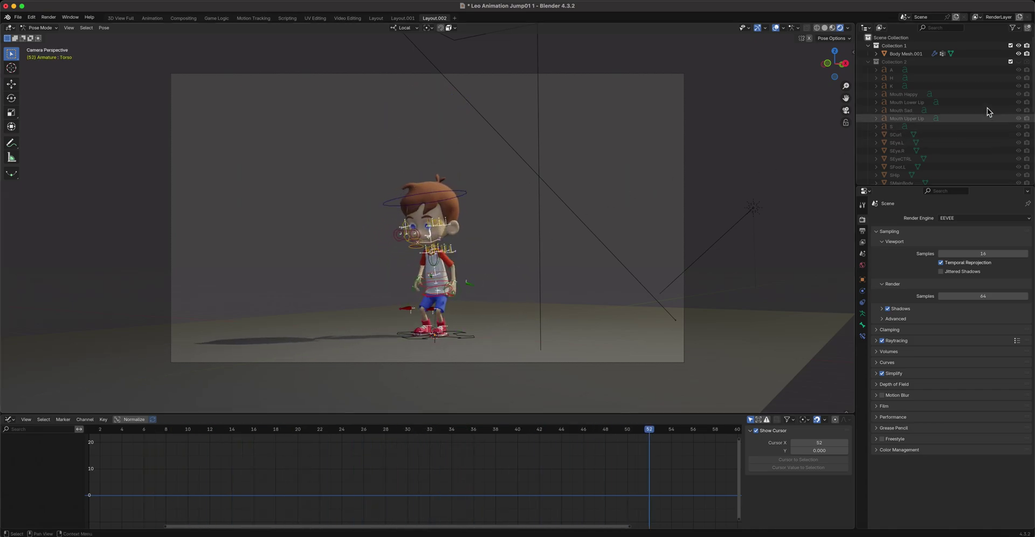
pyautogui.click(1028, 62)
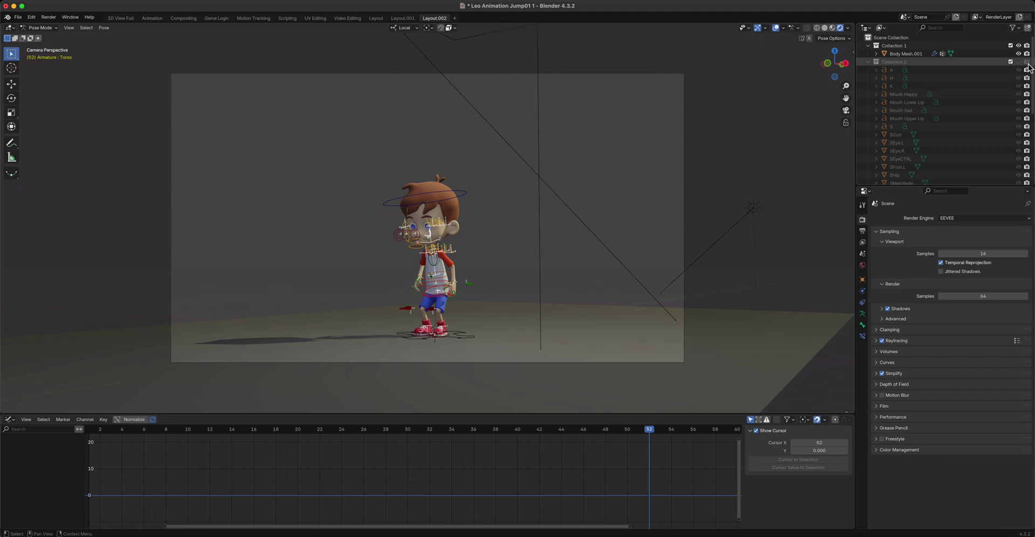
pyautogui.click(1028, 62)
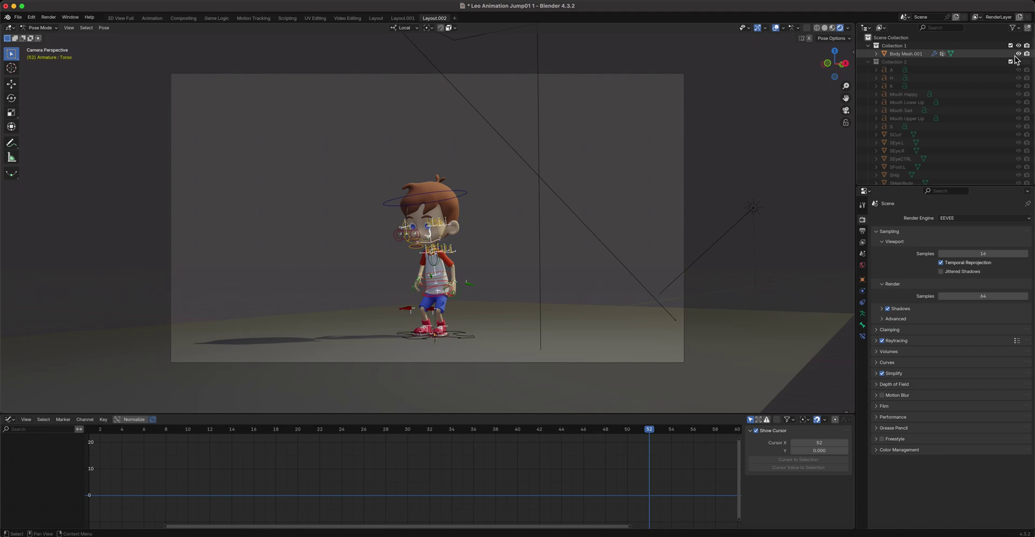
# - Flip Body Mesh.001's eye icon on and off, leaving it shown, then unhide Collection 2
pyautogui.click(1019, 54)
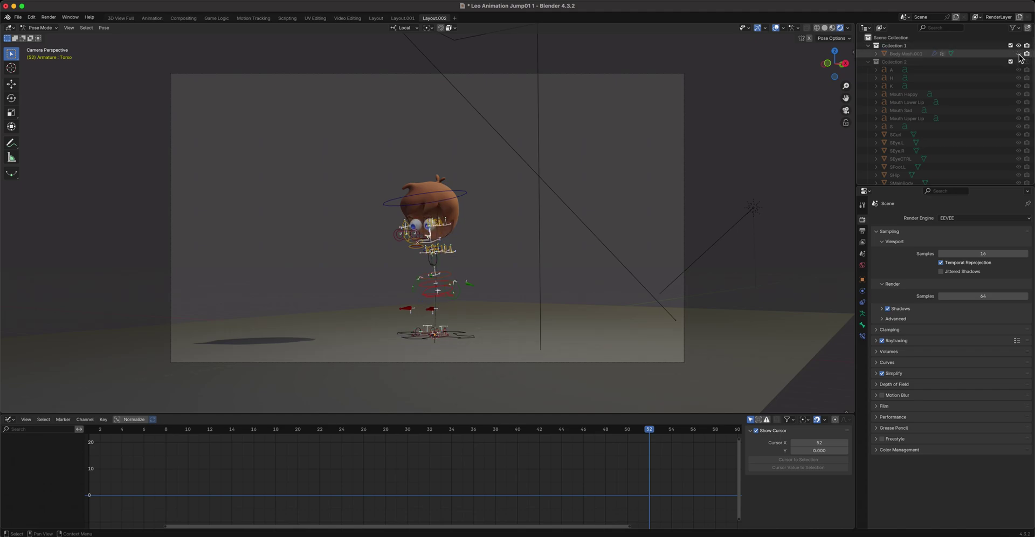
pyautogui.click(1019, 54)
pyautogui.click(1018, 54)
pyautogui.click(1019, 54)
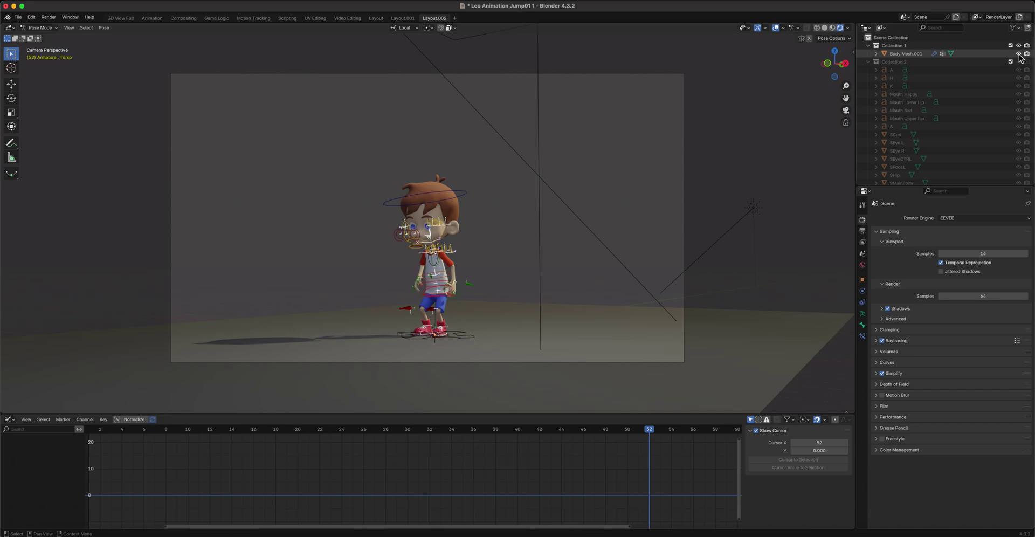
pyautogui.click(1019, 54)
pyautogui.click(1019, 54)
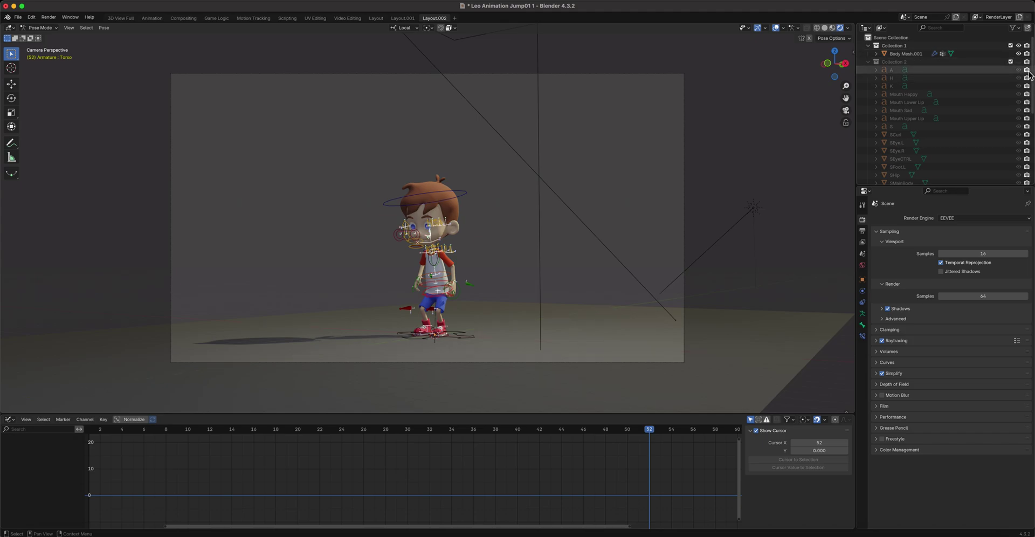
pyautogui.click(1018, 61)
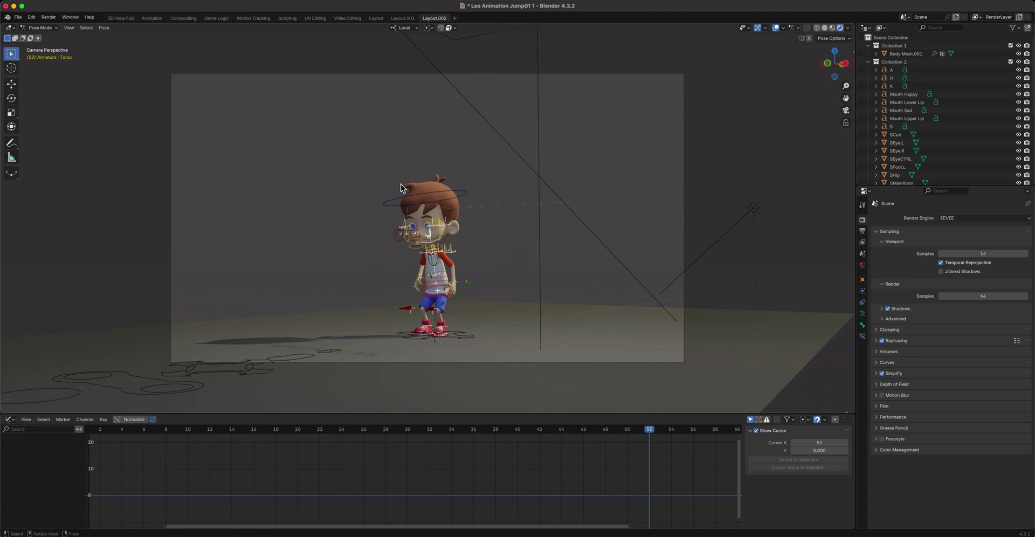
# - Scrub to frame 30, render it with Render Image, and move the render window into view
pyautogui.moveTo(388, 432)
pyautogui.mouseDown()
pyautogui.moveTo(370, 431)
pyautogui.moveTo(407, 432)
pyautogui.mouseUp()
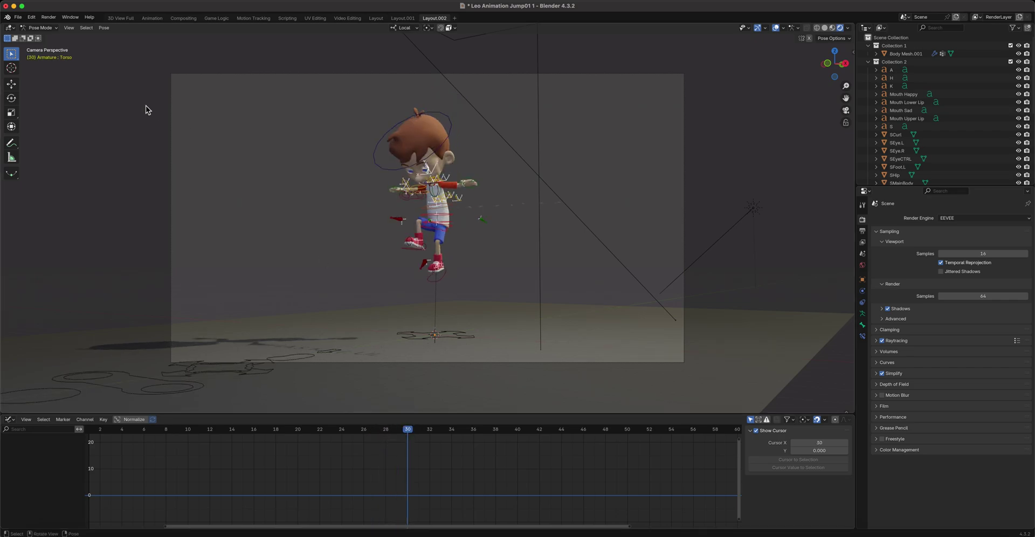
pyautogui.click(49, 17)
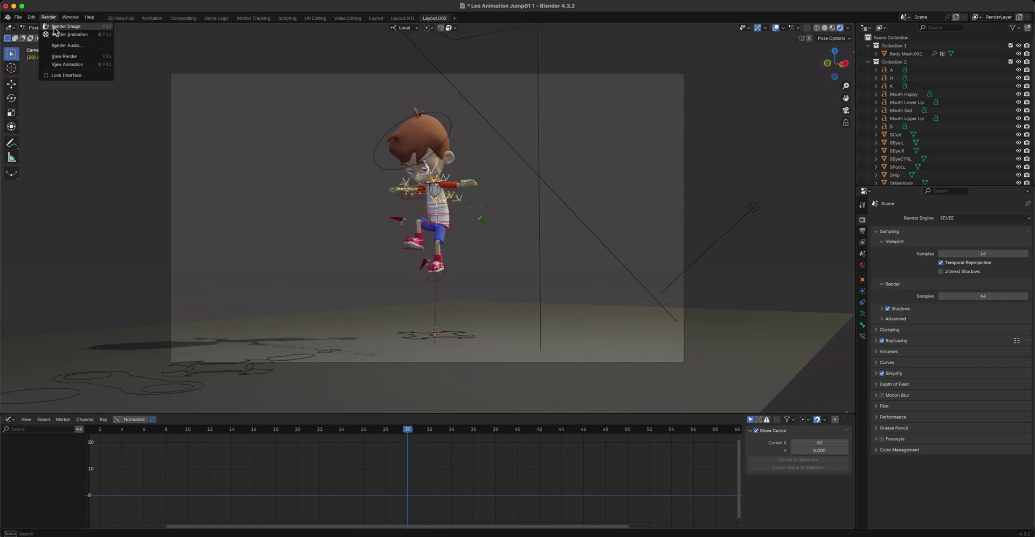
pyautogui.click(57, 27)
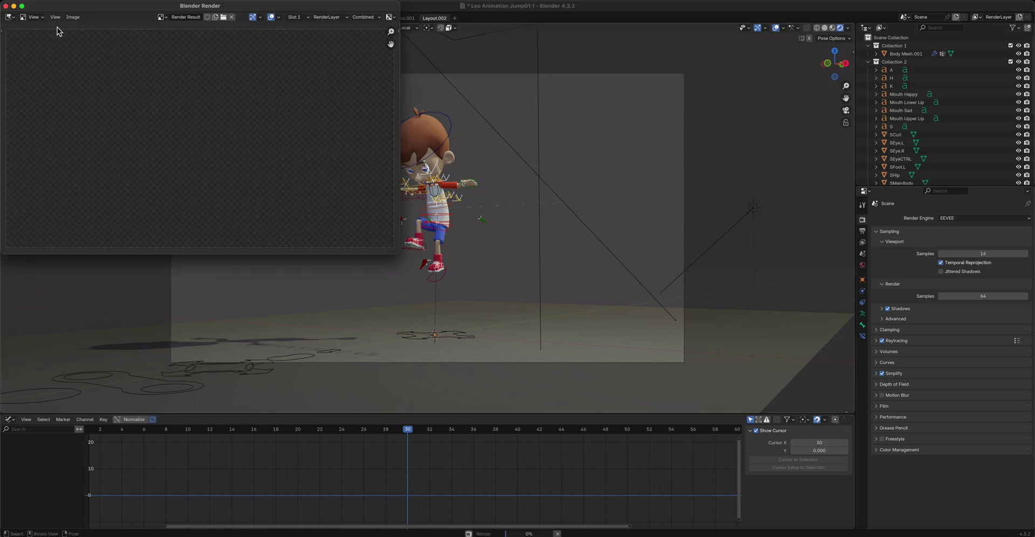
pyautogui.moveTo(97, 5); pyautogui.dragTo(197, 101)
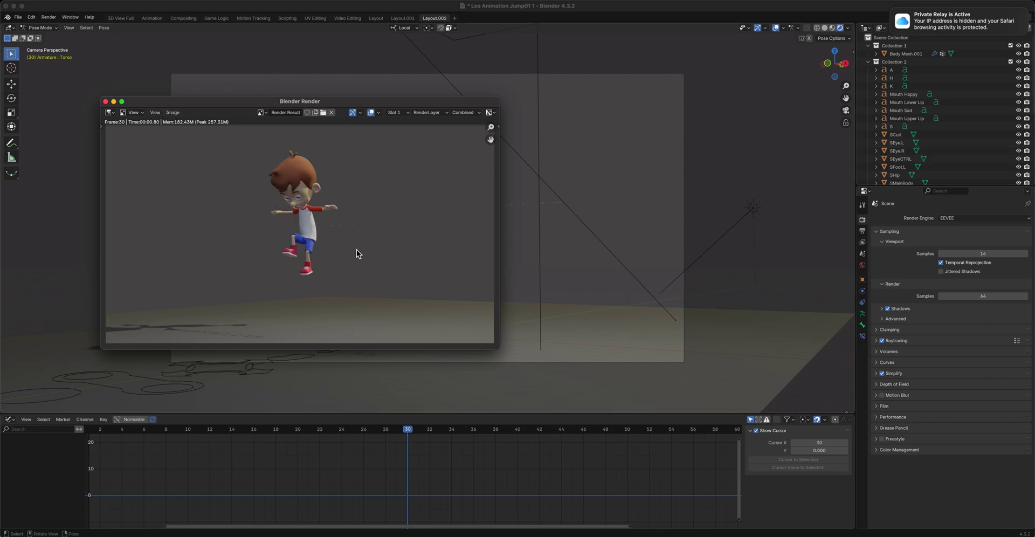
pyautogui.click(172, 112)
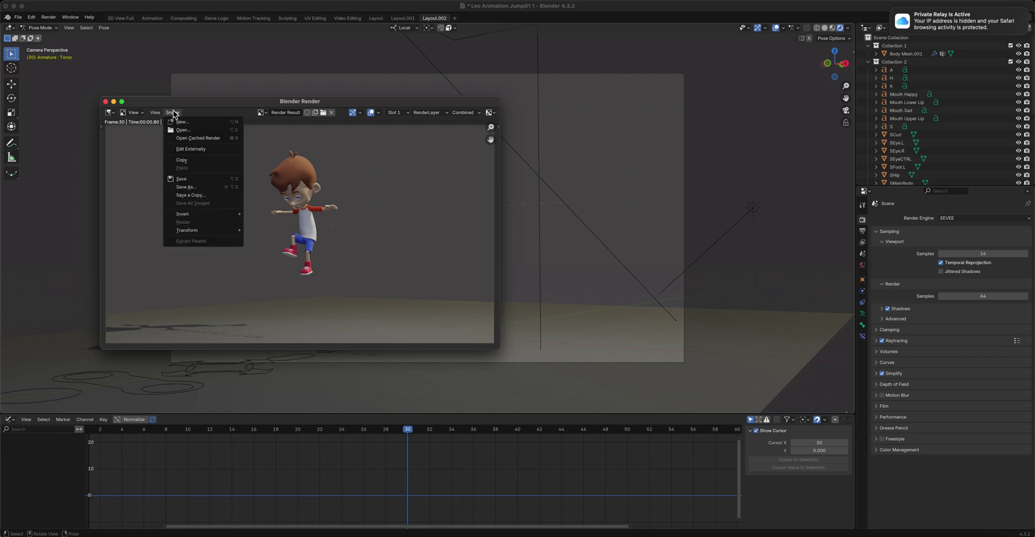
pyautogui.click(201, 195)
pyautogui.click(491, 147)
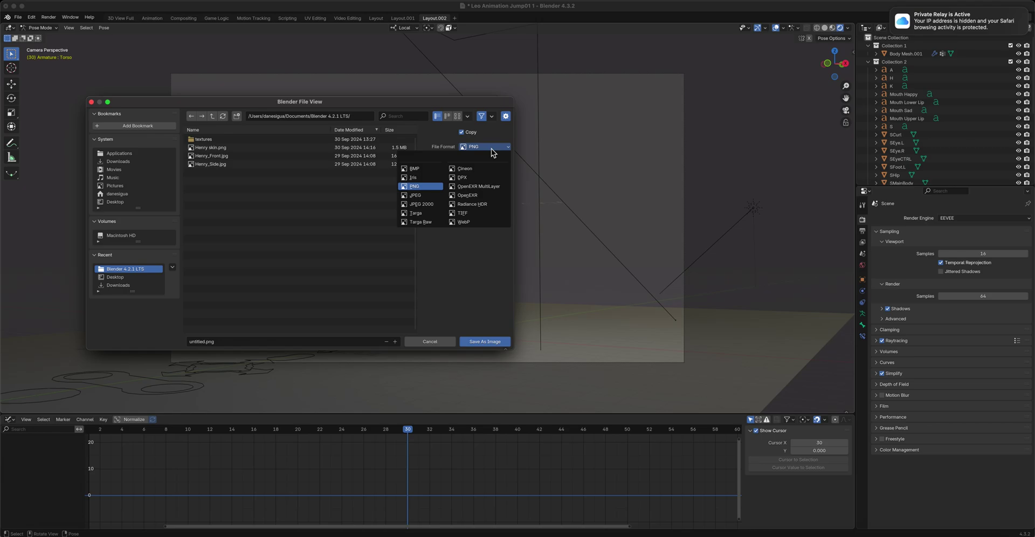
pyautogui.click(428, 195)
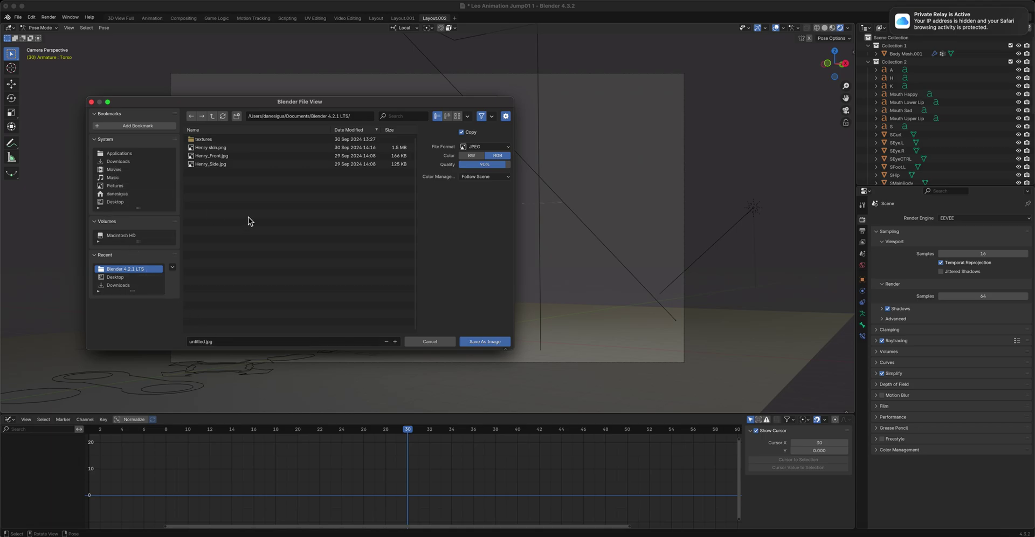
pyautogui.click(429, 342)
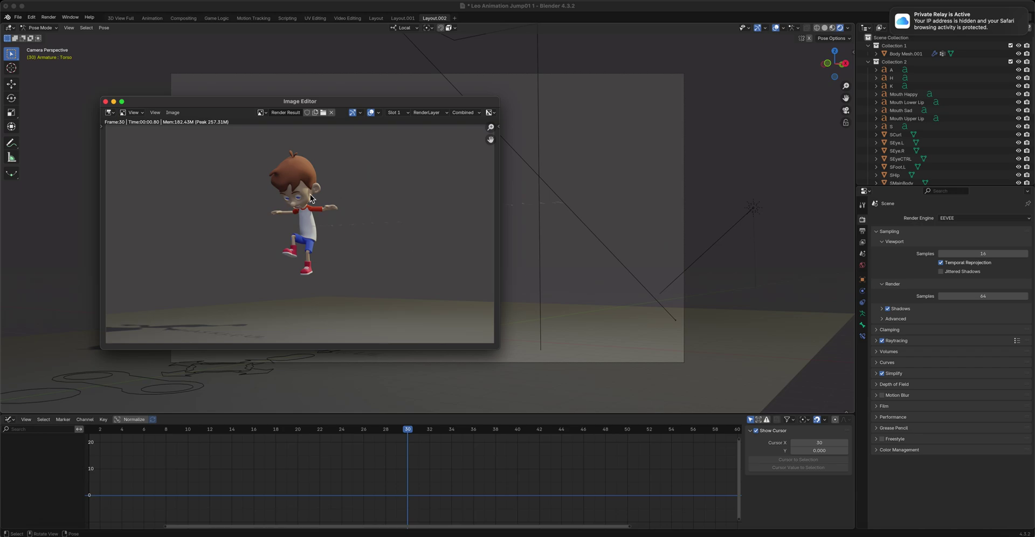
# - Close the render, hide Collection 2 in the viewport, re-render frame 30, then close it
pyautogui.click(105, 102)
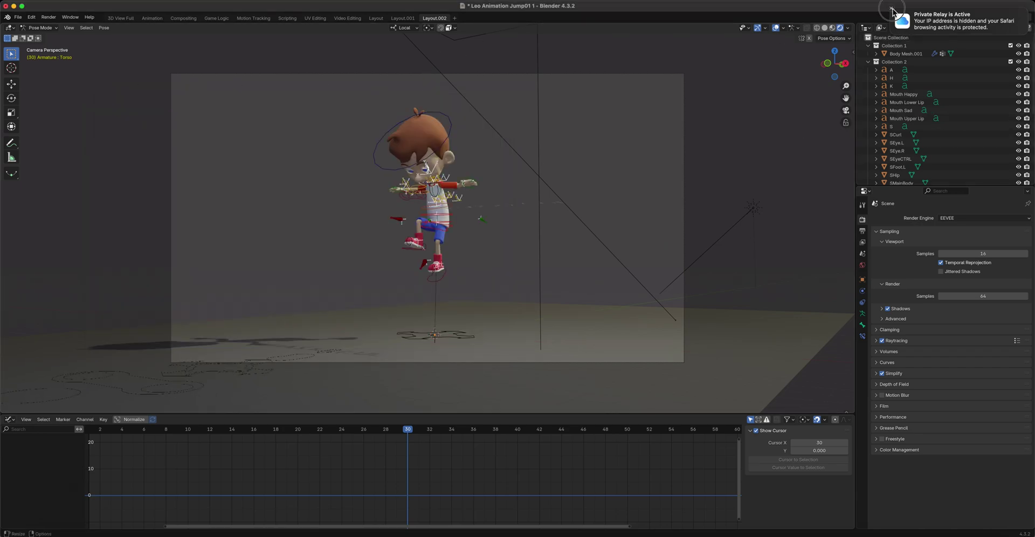
pyautogui.click(1018, 61)
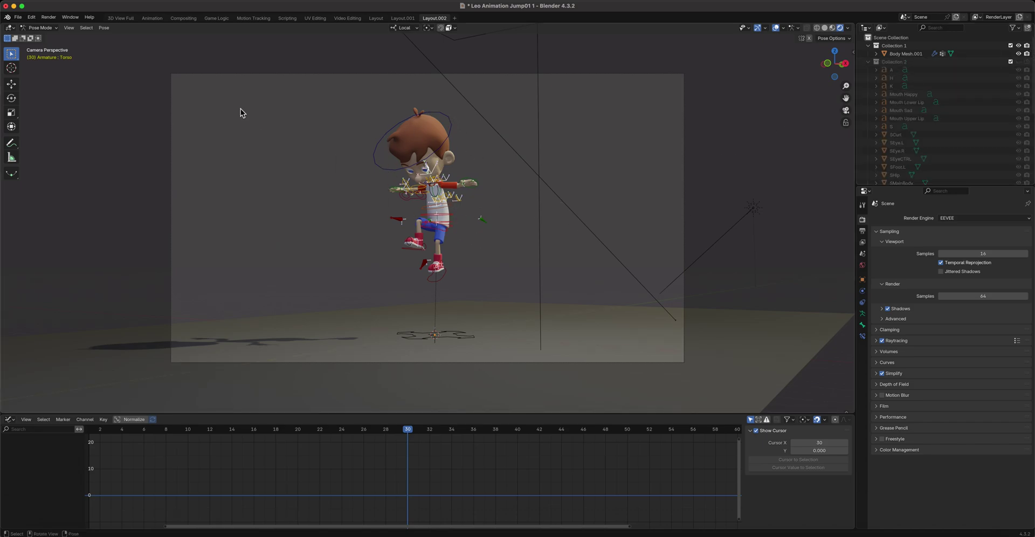
pyautogui.click(49, 16)
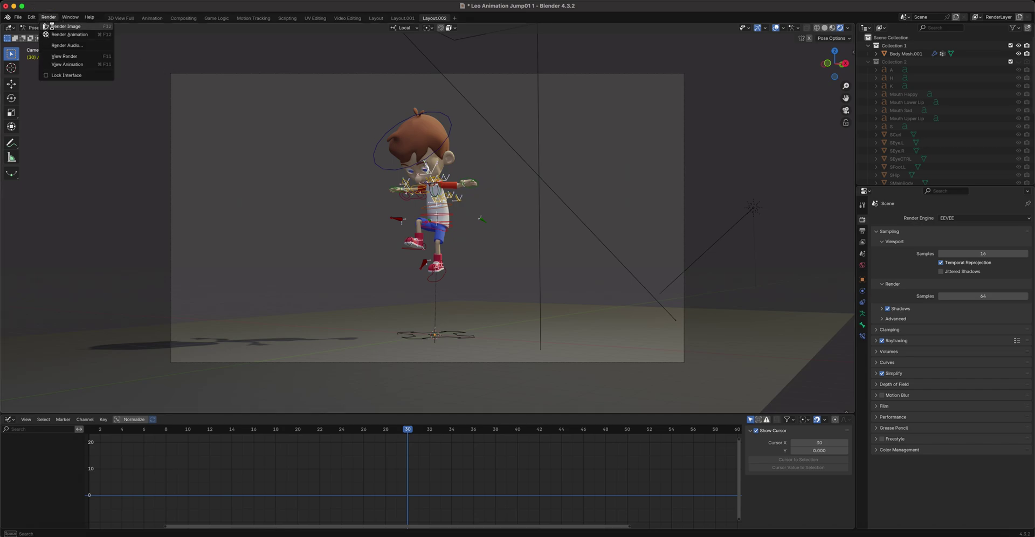
pyautogui.click(51, 25)
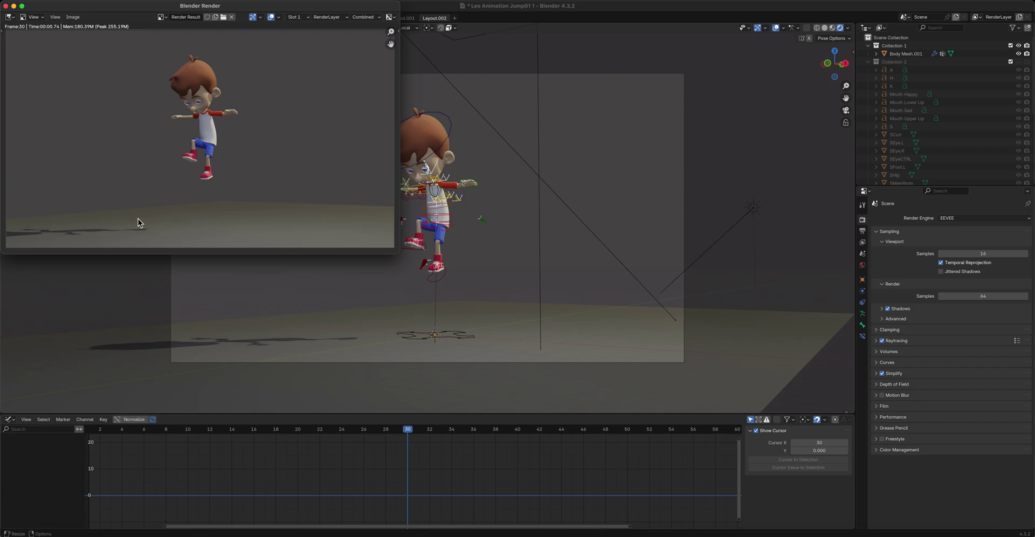
pyautogui.click(6, 6)
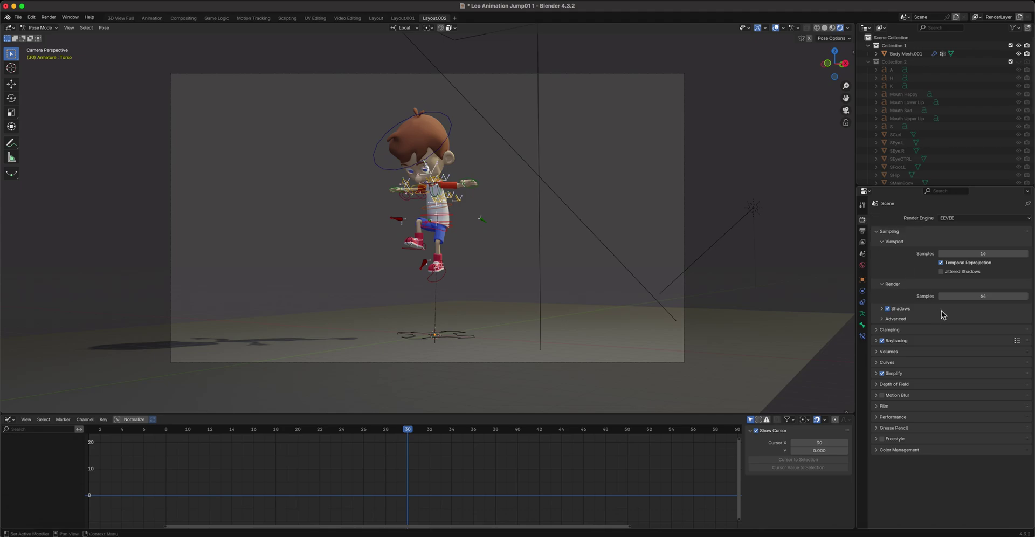
pyautogui.click(1030, 218)
pyautogui.click(824, 28)
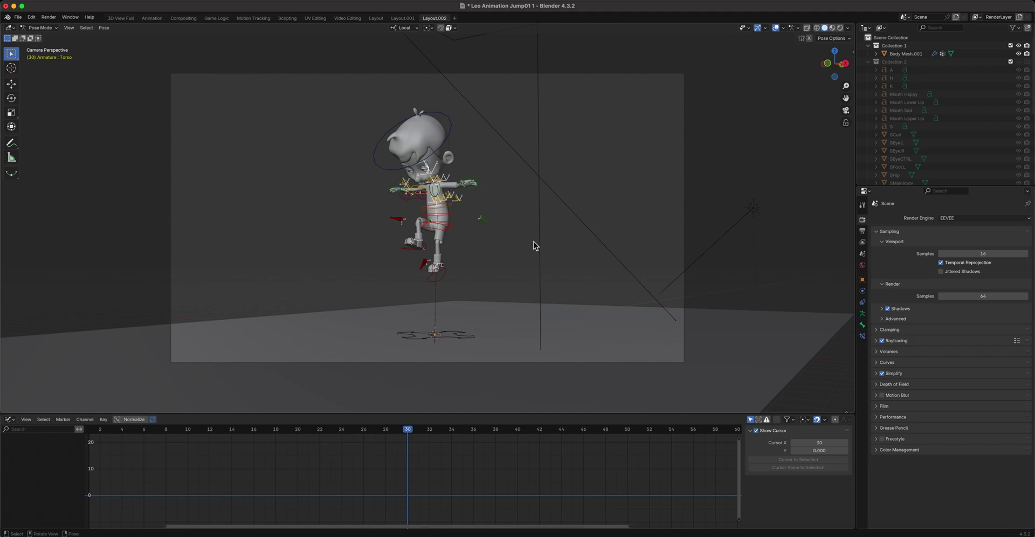
pyautogui.click(833, 28)
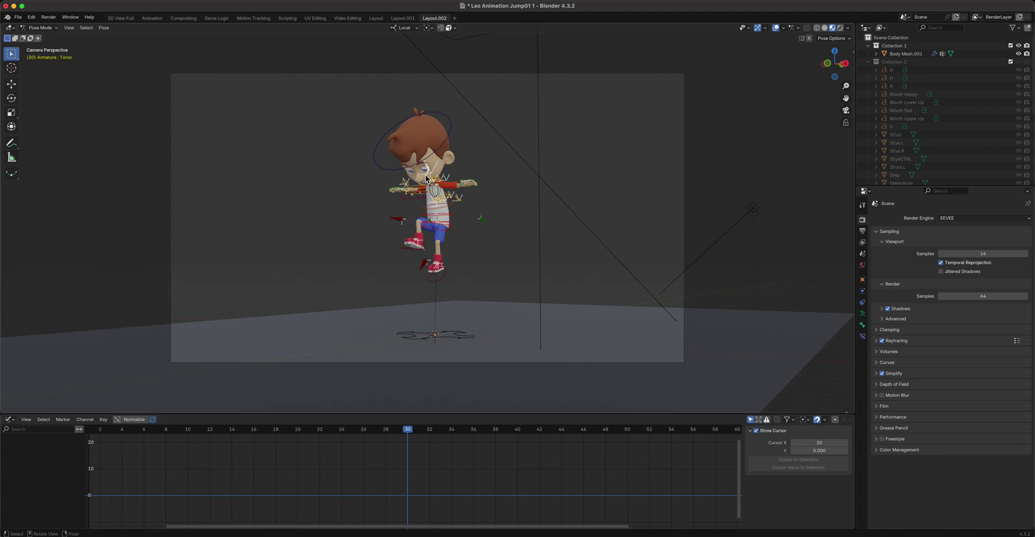
pyautogui.click(840, 29)
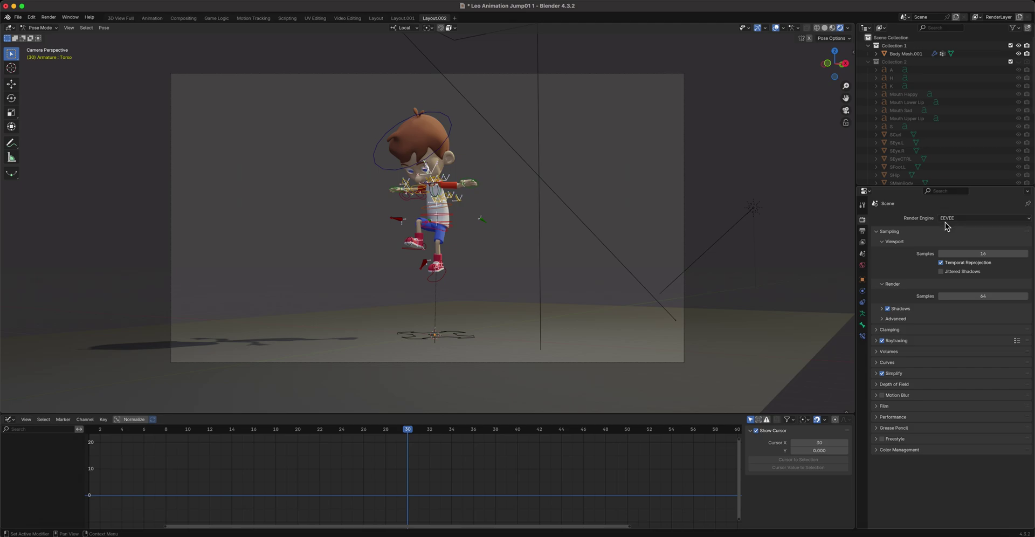
# - Render frame 30 using Render > Render Image
pyautogui.click(48, 18)
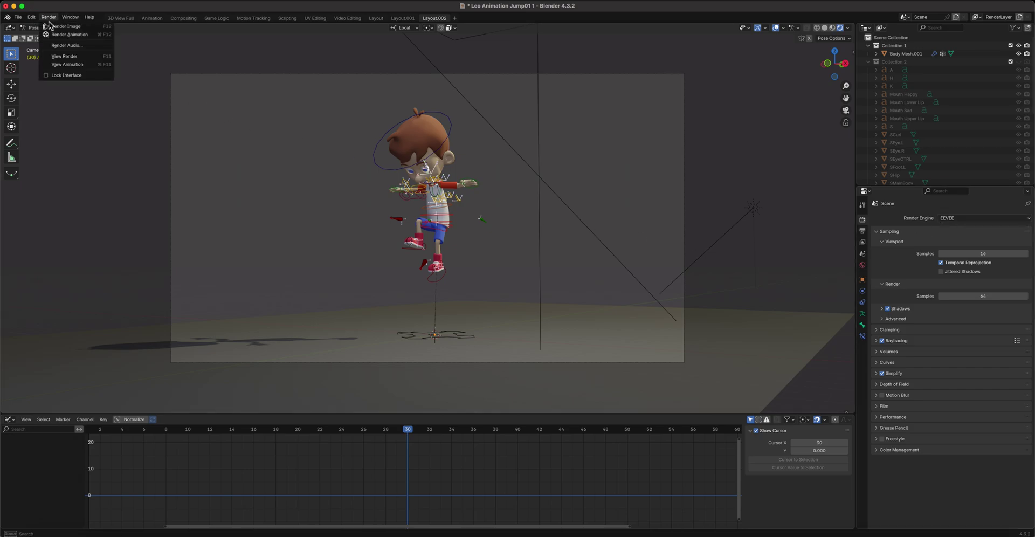
pyautogui.click(59, 27)
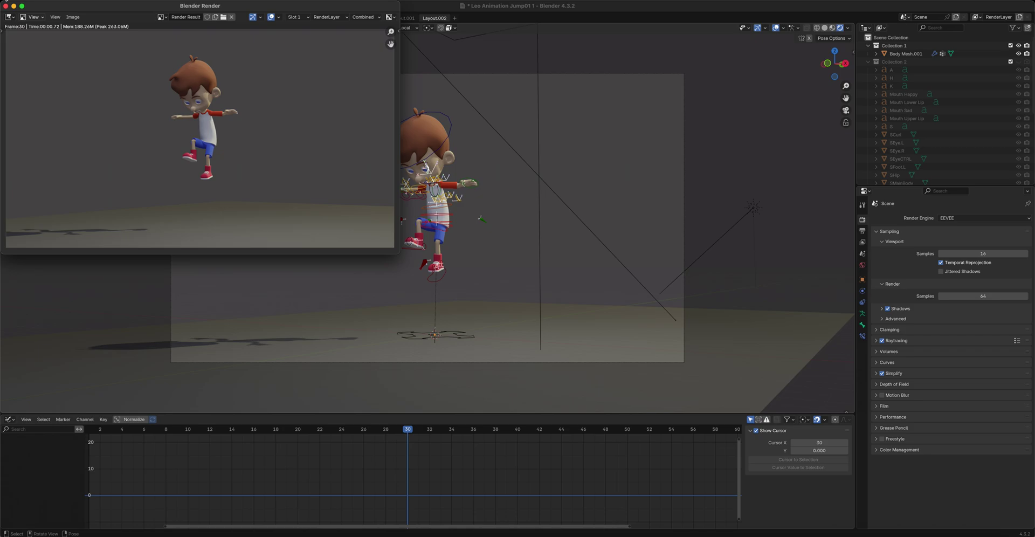
# - Close the render window and set the Render Properties engine to Cycles
pyautogui.click(5, 6)
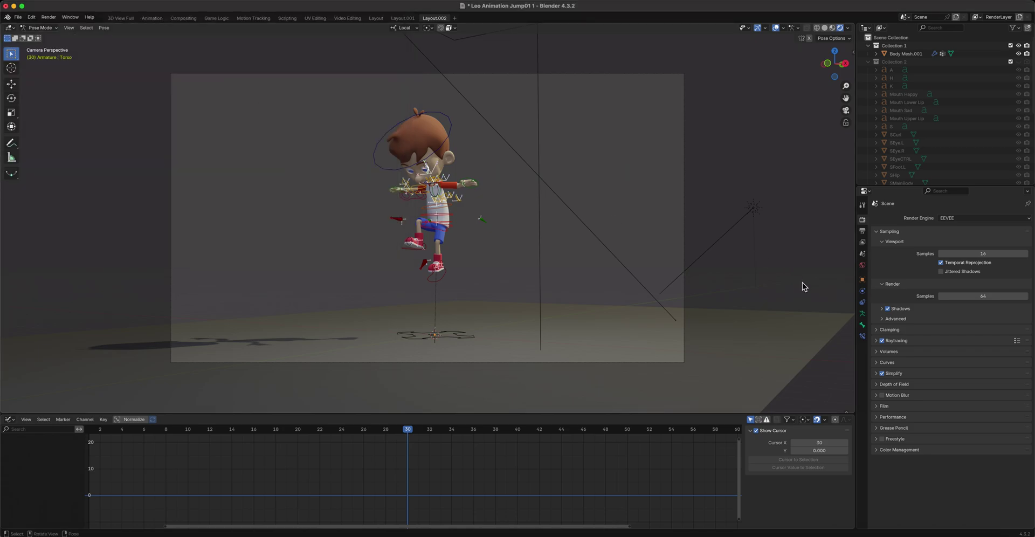
pyautogui.click(967, 219)
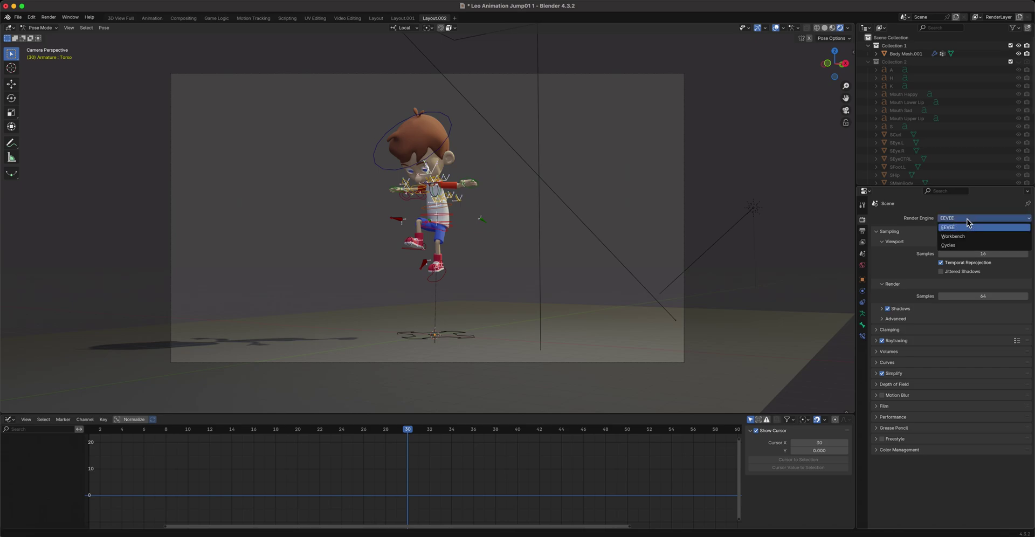
pyautogui.click(963, 245)
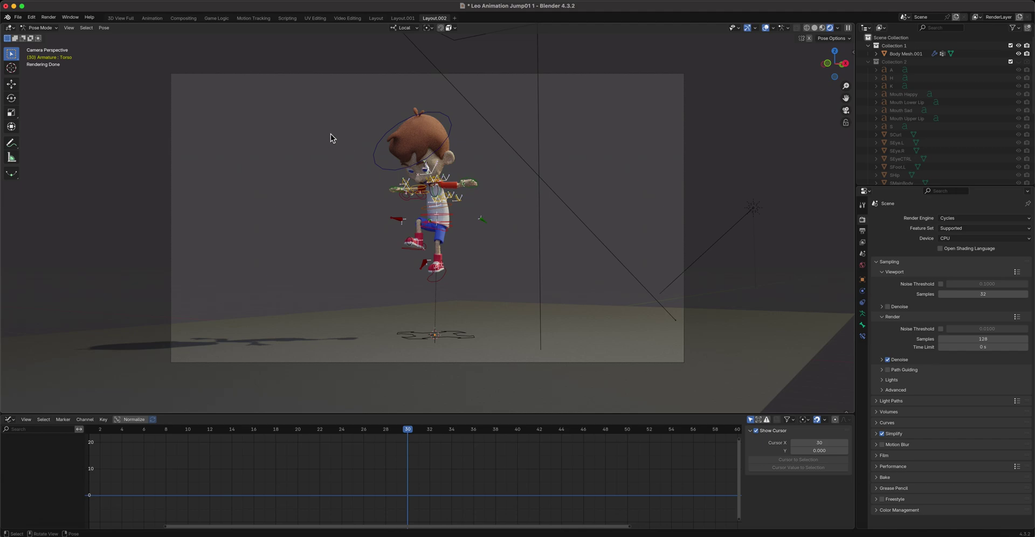
pyautogui.click(48, 17)
pyautogui.click(51, 27)
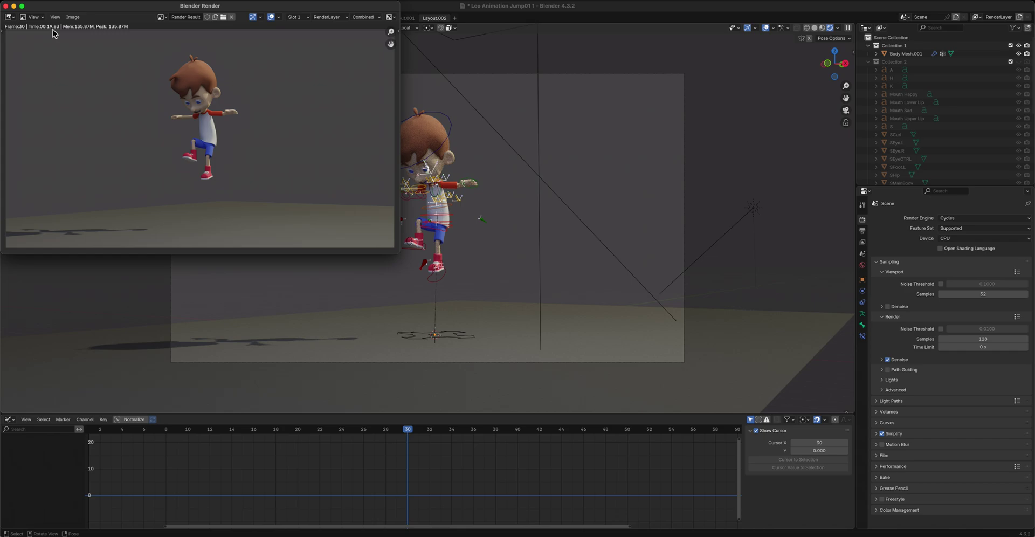
pyautogui.click(306, 11)
pyautogui.moveTo(306, 10); pyautogui.dragTo(679, 77)
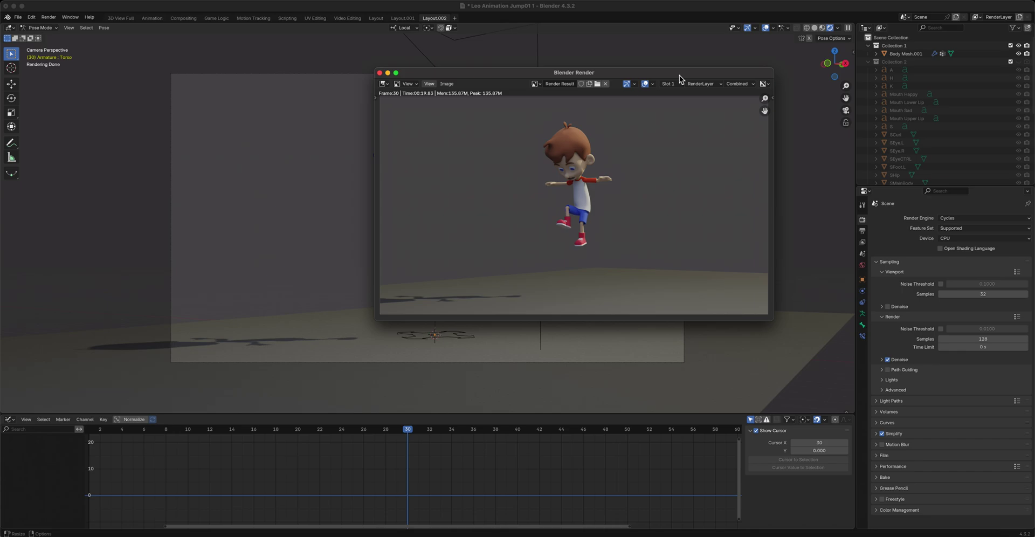
pyautogui.click(380, 73)
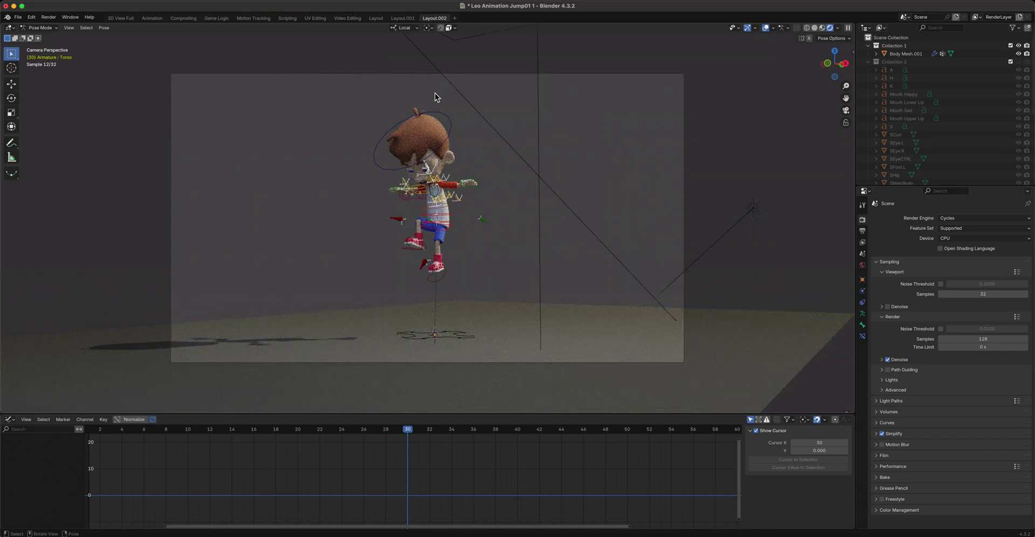
# - Set the Render Engine dropdown in Render Properties back to EEVEE
pyautogui.click(969, 225)
pyautogui.click(955, 227)
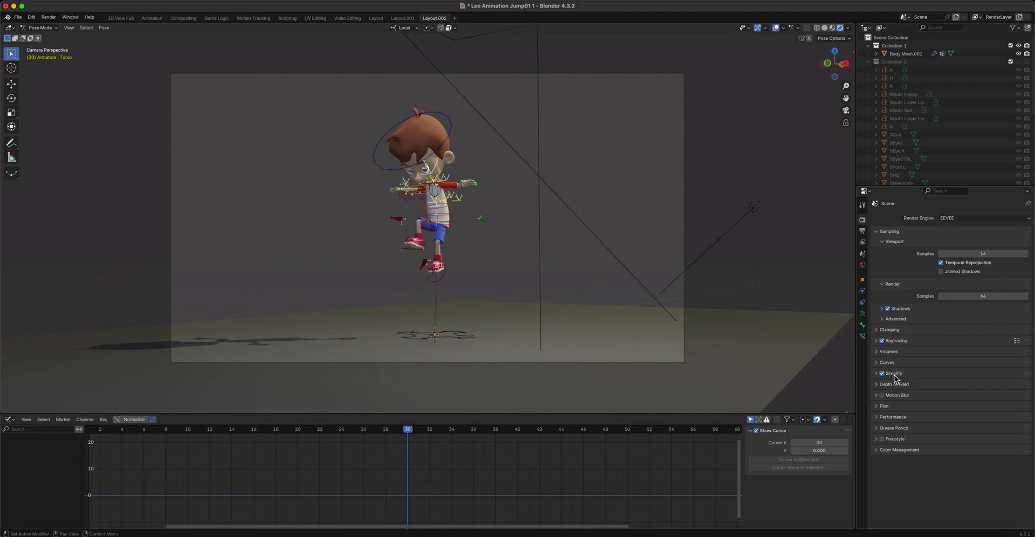
# - In Output Properties, set Resolution X to 1920*2 (3840) and Resolution Y to 1080*2 (2160)
pyautogui.click(865, 232)
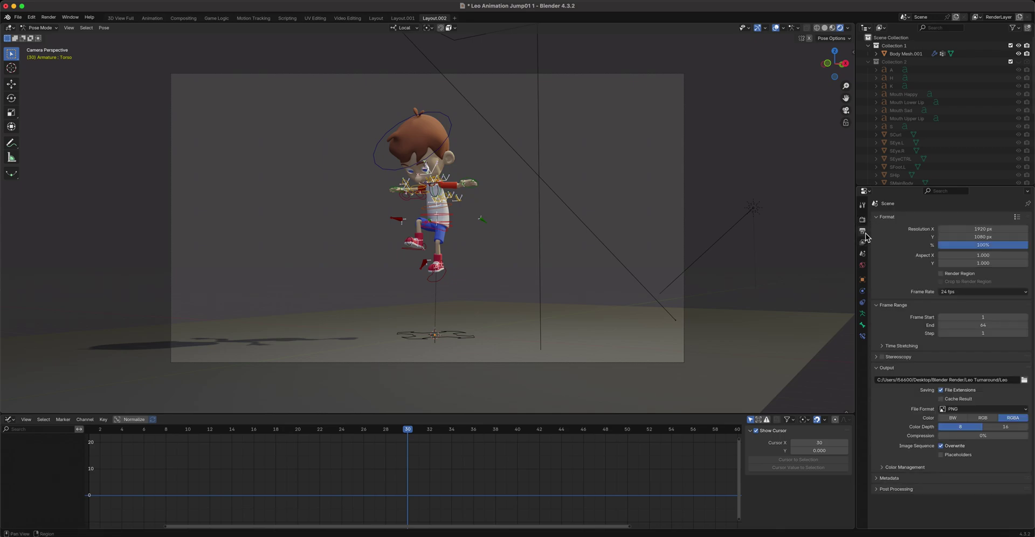
pyautogui.click(996, 231)
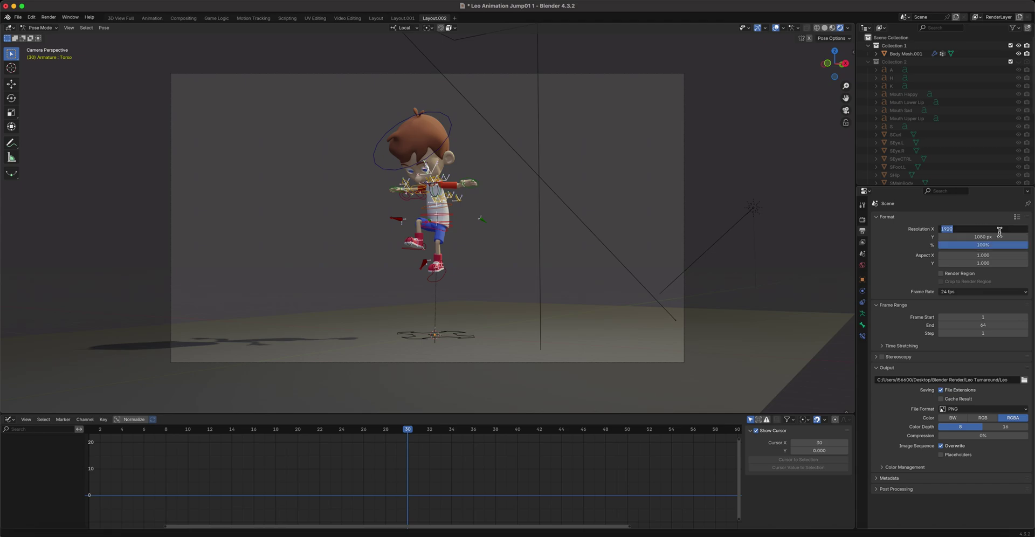
pyautogui.click(979, 229)
pyautogui.write('*2')
pyautogui.press('Return')
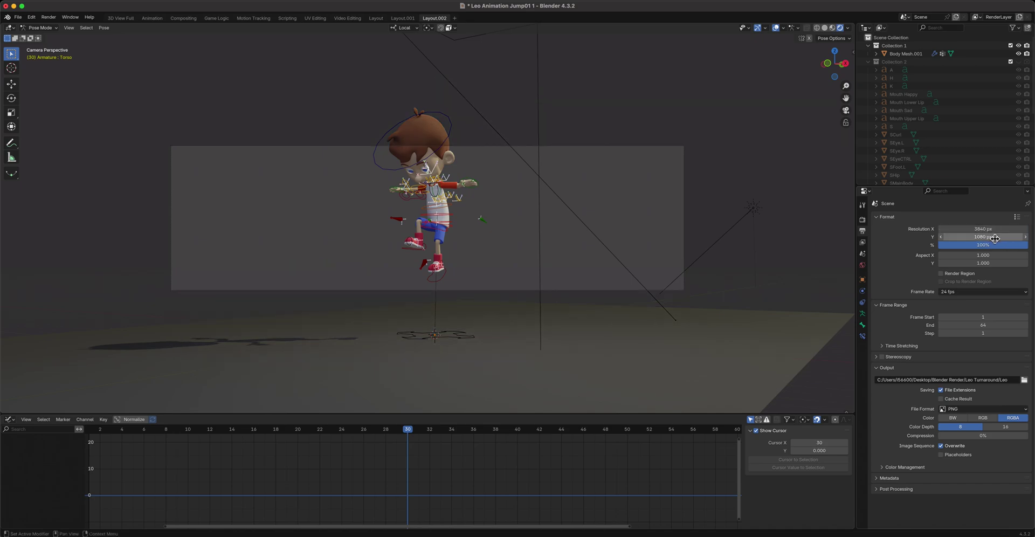
pyautogui.click(985, 237)
pyautogui.click(983, 238)
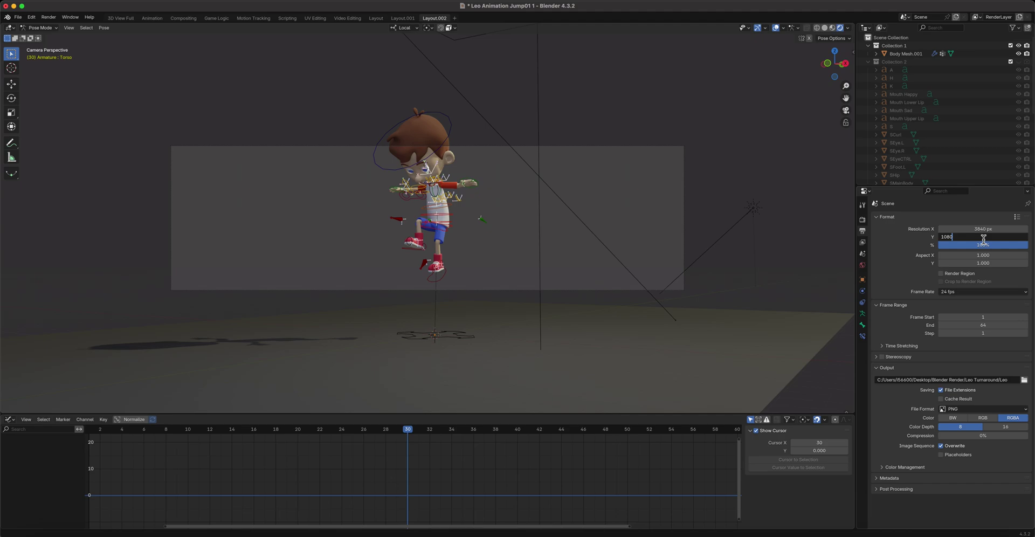
pyautogui.write('*2')
pyautogui.press('Return')
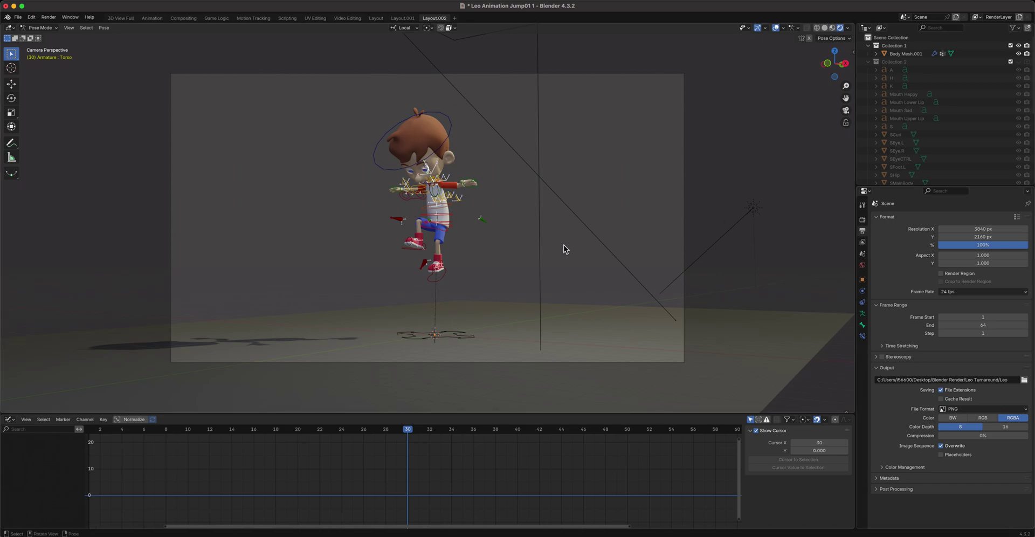
pyautogui.click(49, 16)
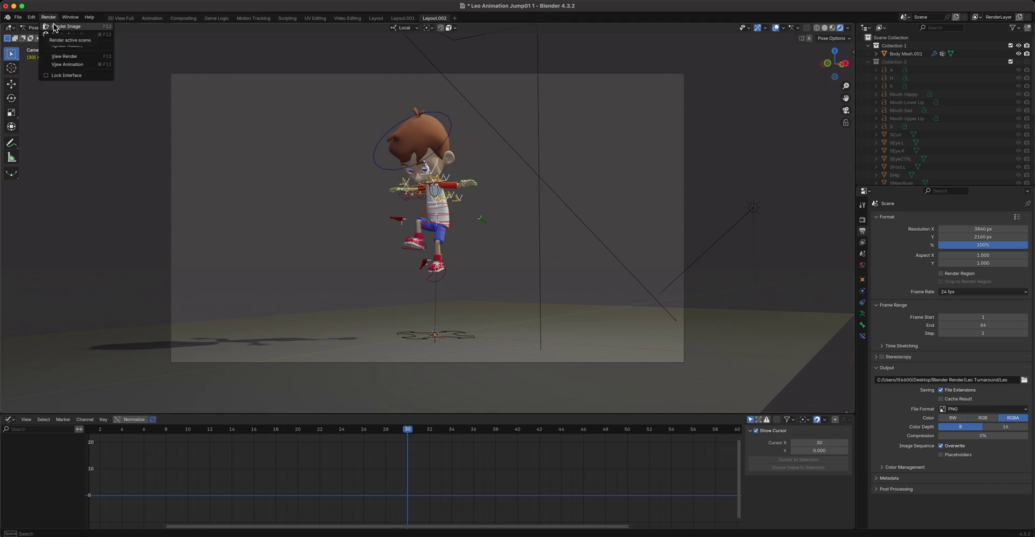
pyautogui.click(54, 26)
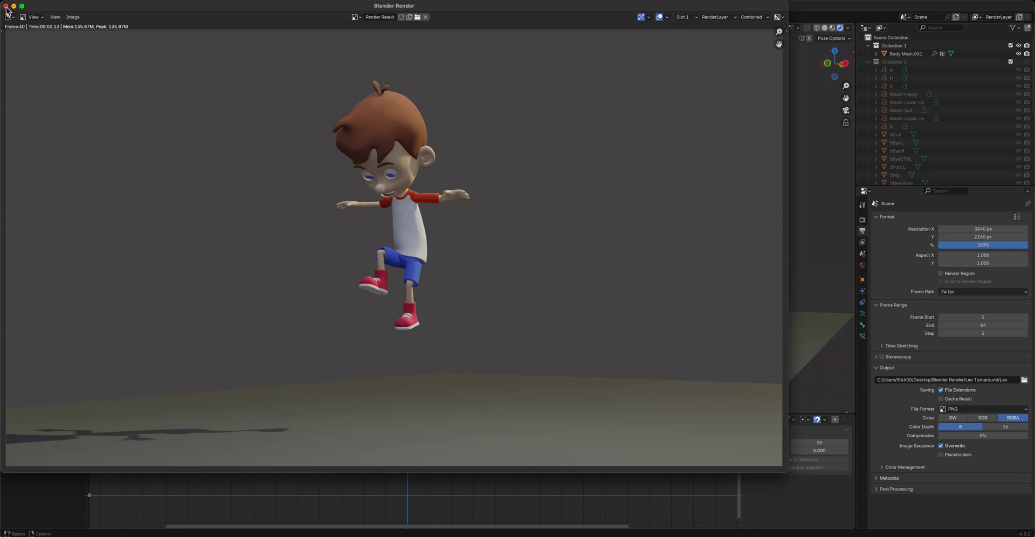
pyautogui.click(6, 7)
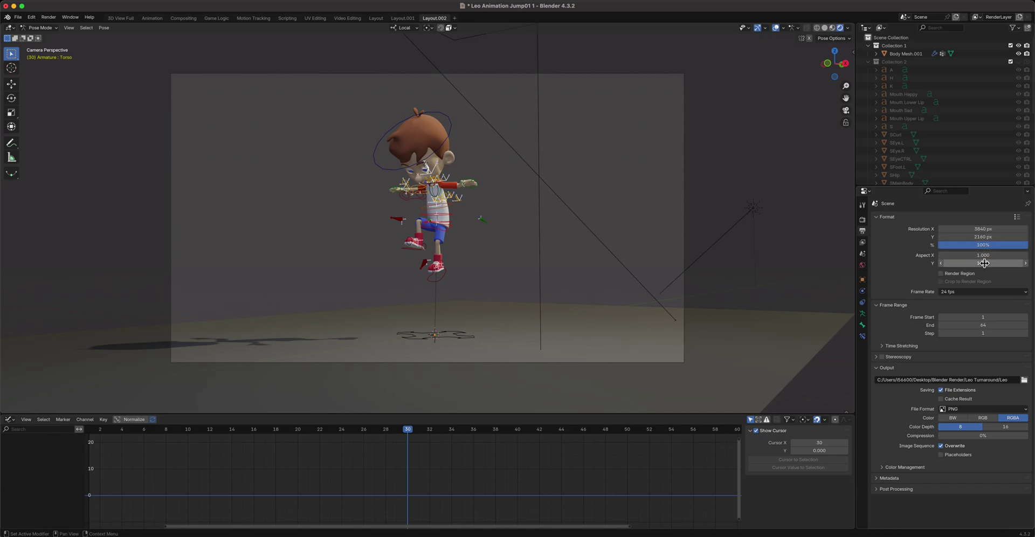
# - Set Resolution X to 1920 and Resolution Y to 1080
pyautogui.click(1003, 230)
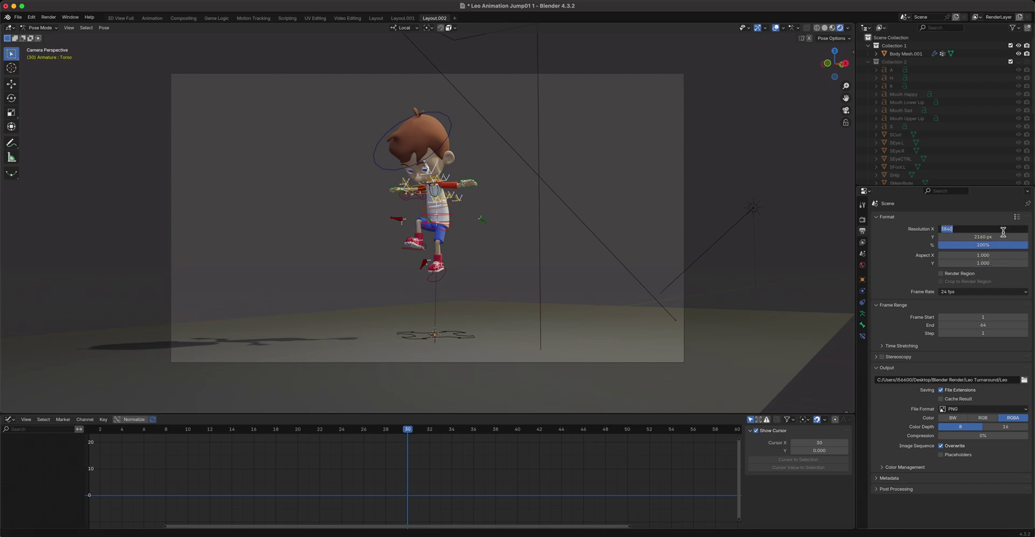
pyautogui.write('1920')
pyautogui.press('Return')
pyautogui.doubleClick(1001, 238)
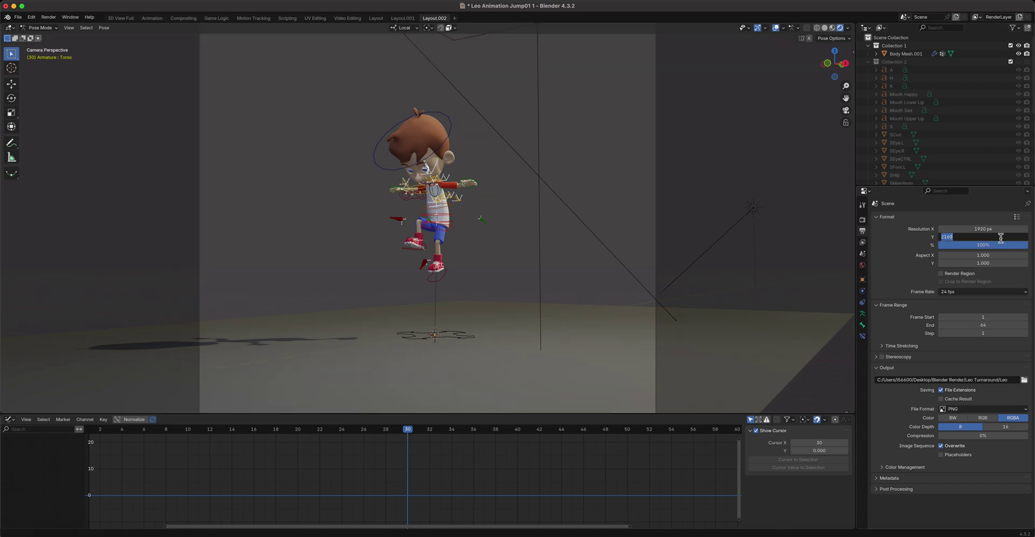
pyautogui.write('1080')
pyautogui.press('Return')
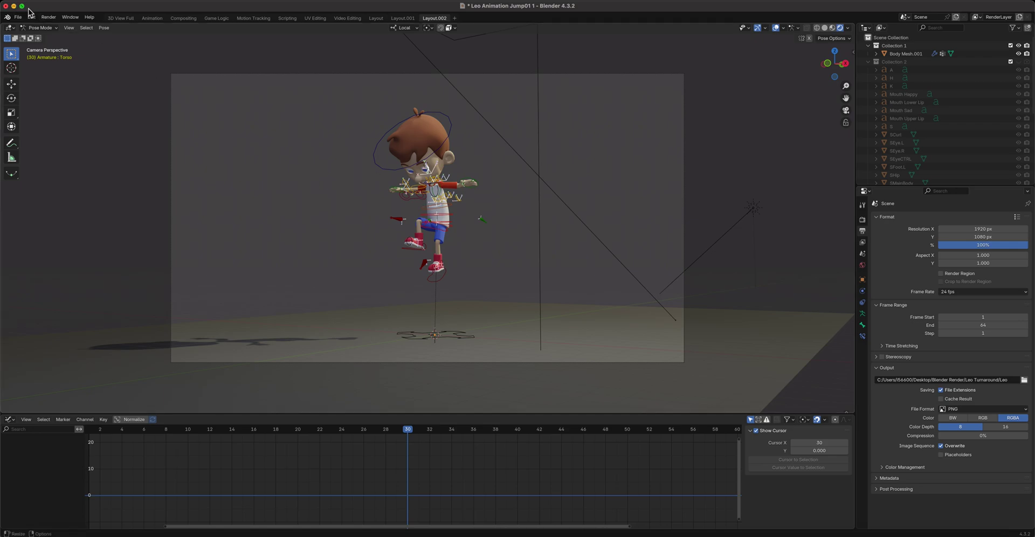
# - Re-render the frame, start saving a JPEG copy, cancel it, and close the render window
pyautogui.click(48, 17)
pyautogui.click(67, 32)
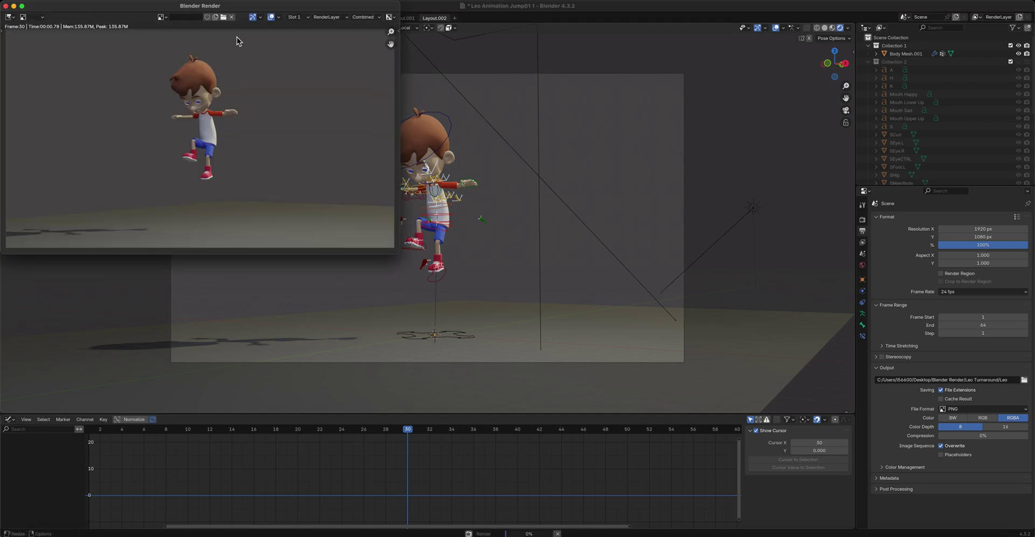
pyautogui.click(73, 16)
pyautogui.click(104, 101)
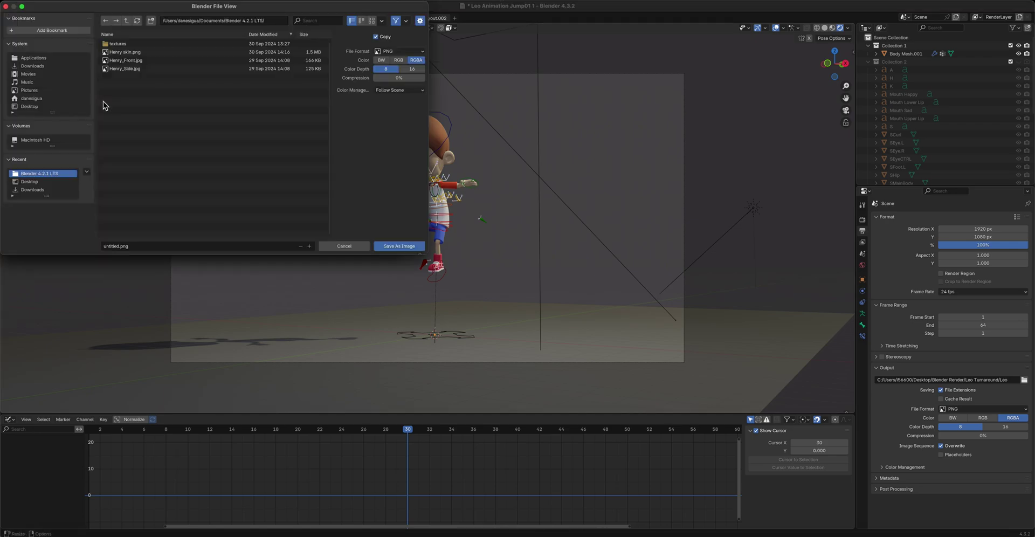
pyautogui.click(402, 51)
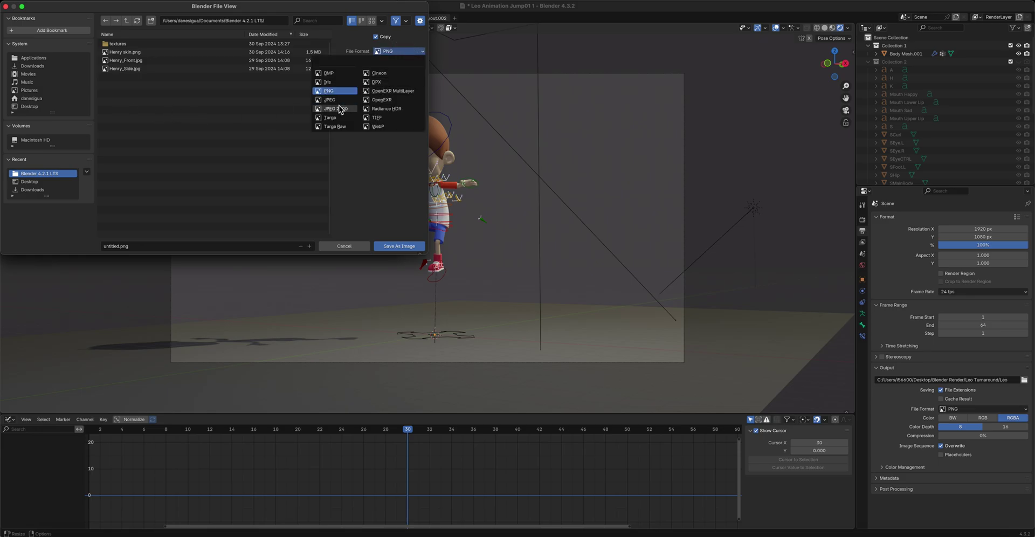
pyautogui.click(331, 99)
pyautogui.click(182, 246)
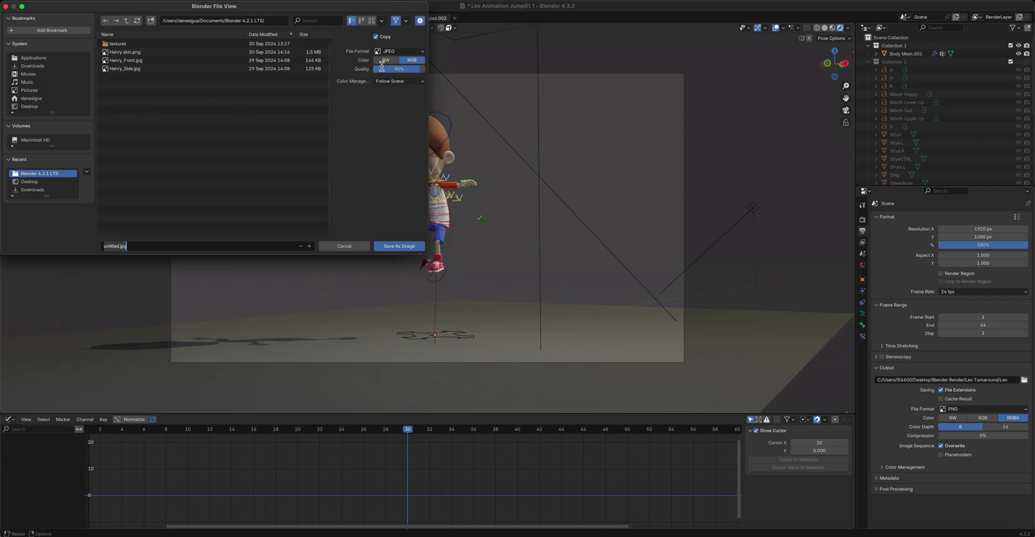
pyautogui.click(357, 248)
pyautogui.click(360, 246)
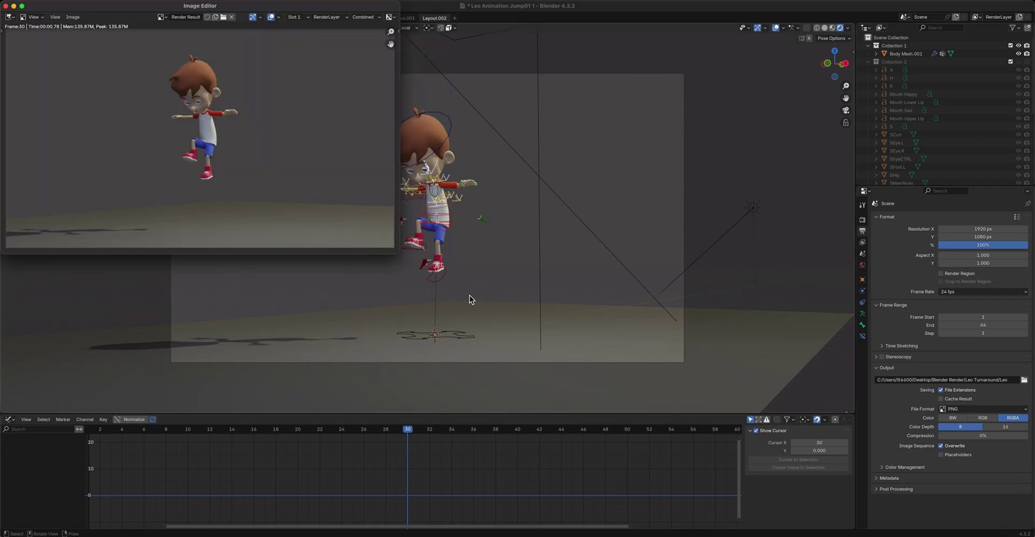
pyautogui.click(6, 6)
# - Scrub the timeline back to frame 1
pyautogui.moveTo(399, 430); pyautogui.dragTo(740, 448)
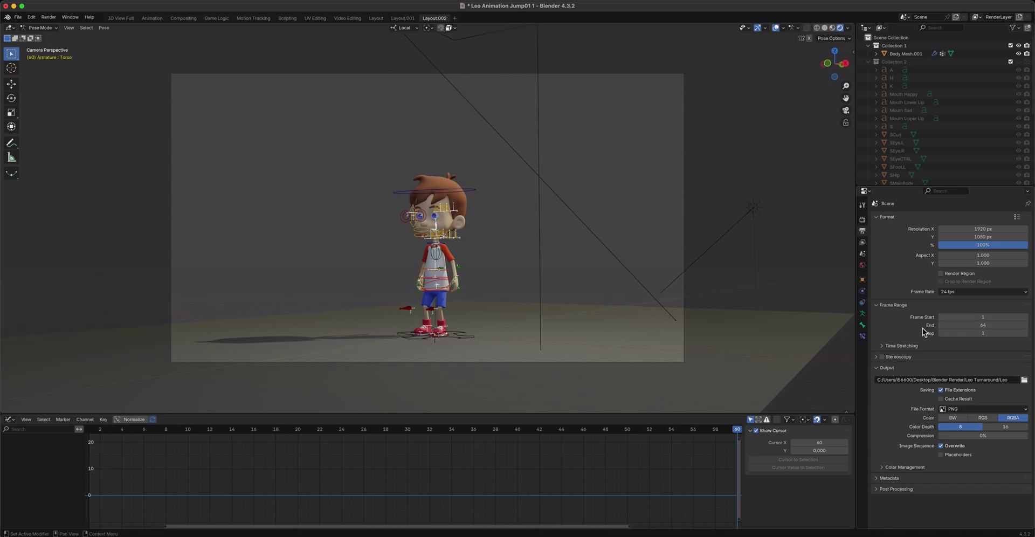
# - Stop the jump playback and change the output file format from PNG to FFmpeg Video
pyautogui.press('space')
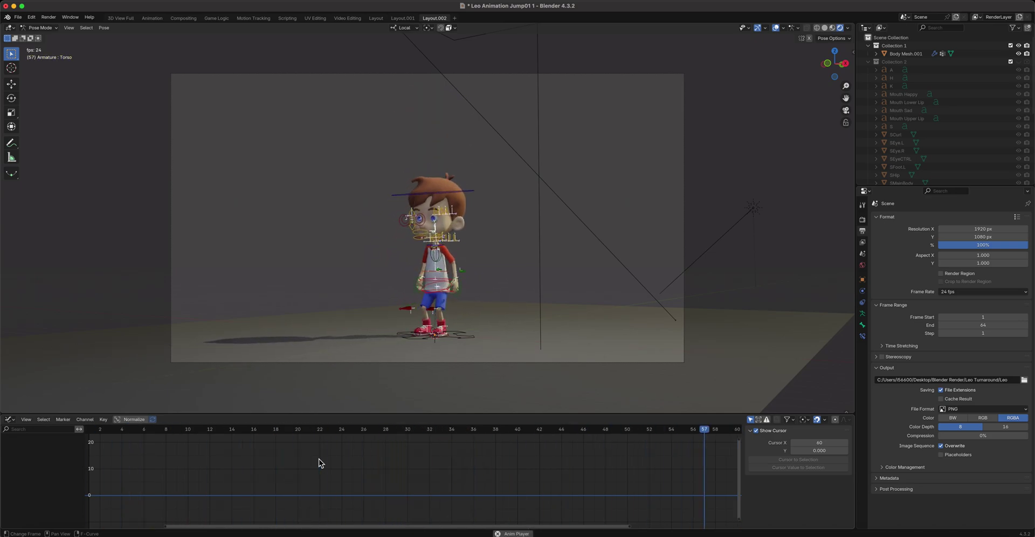
pyautogui.press('space')
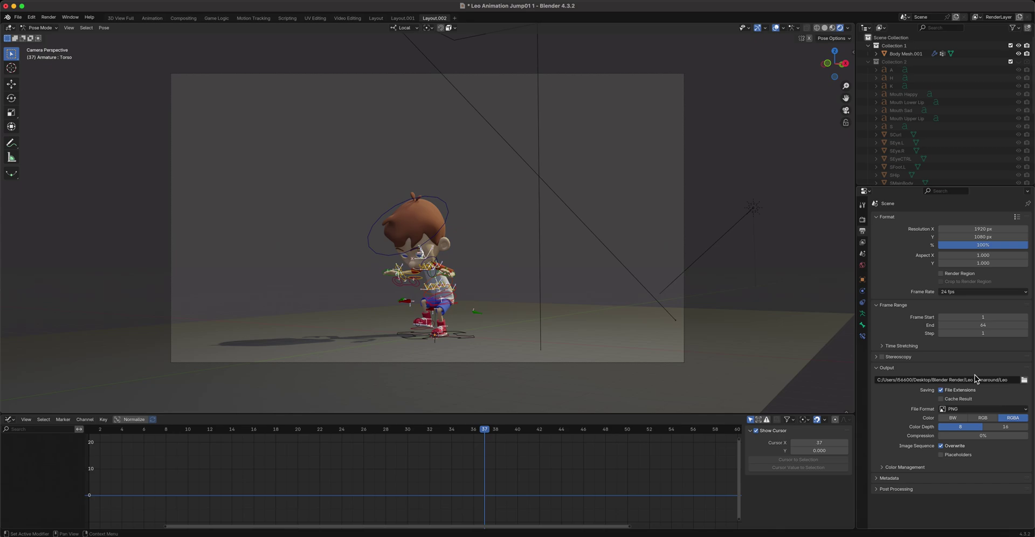
pyautogui.click(964, 412)
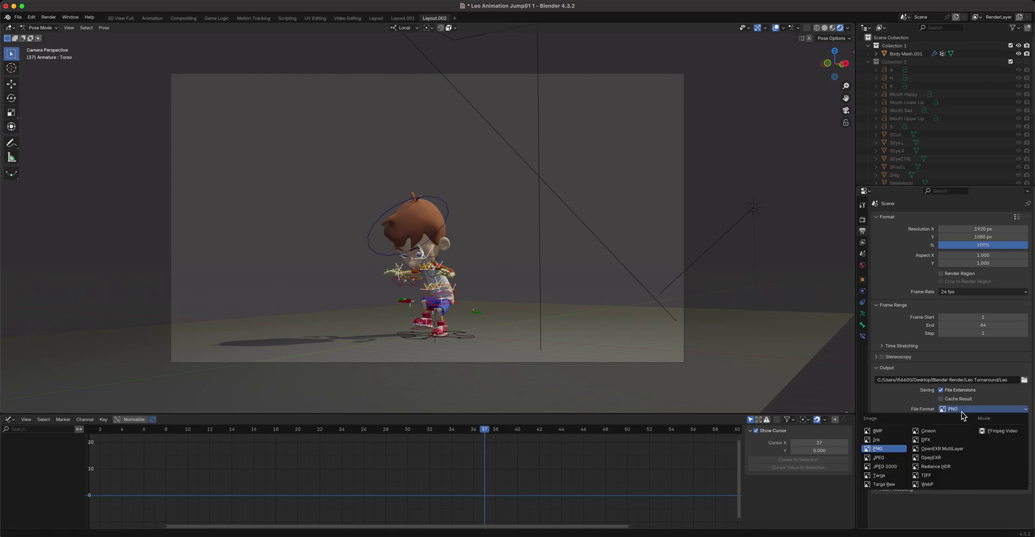
pyautogui.click(1005, 434)
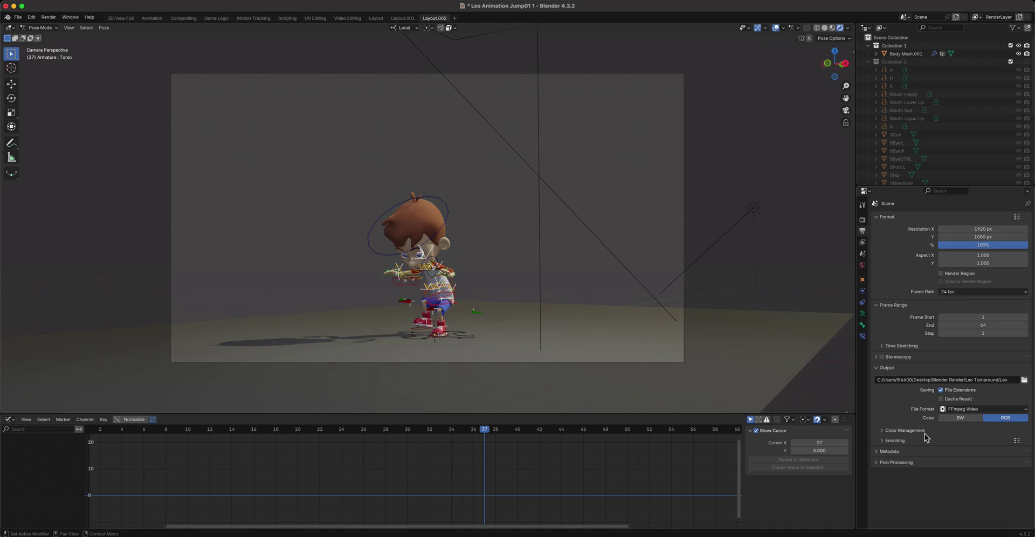
# - Check the output's Color Management options, then expand the FFmpeg Encoding settings
pyautogui.click(882, 431)
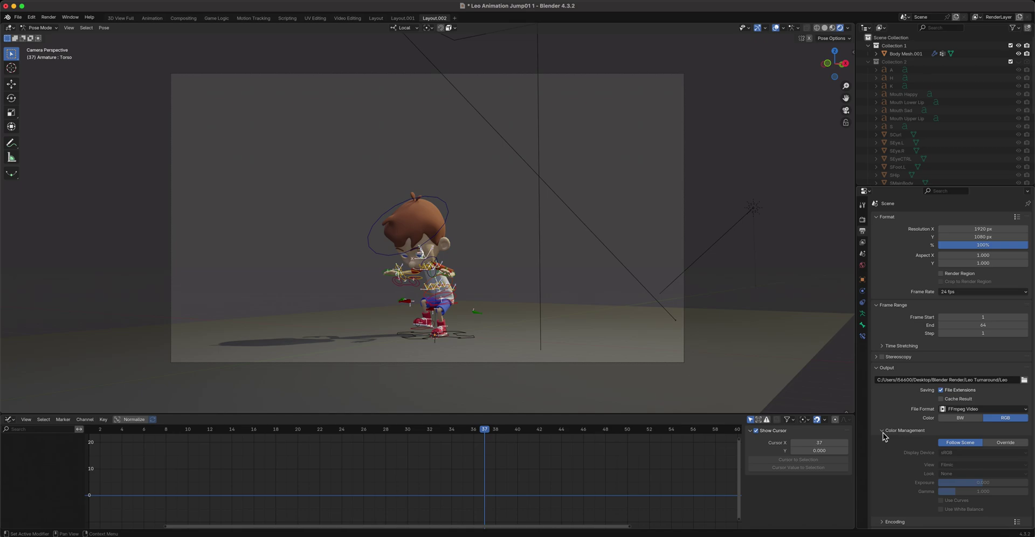
pyautogui.scroll(-1, 896, 454)
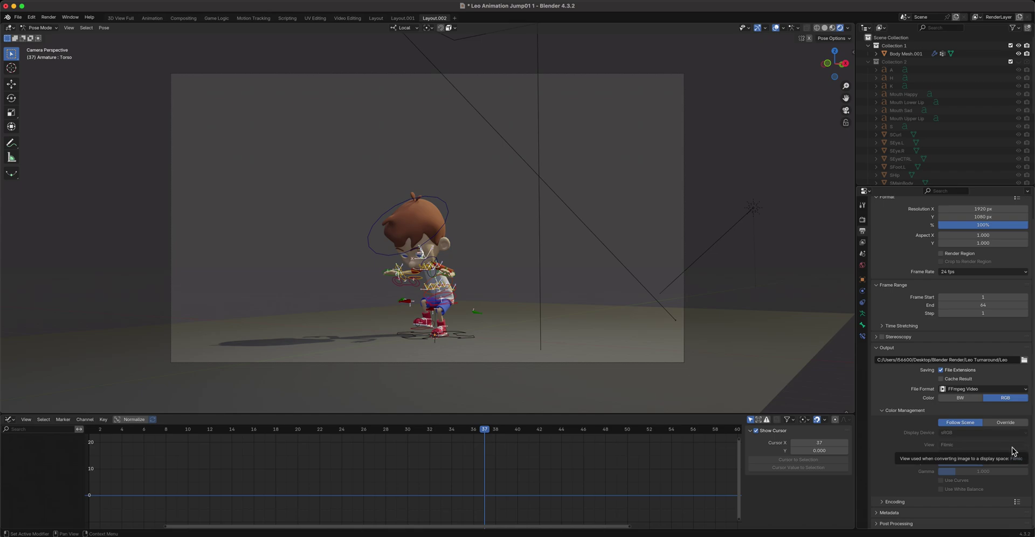
pyautogui.click(883, 410)
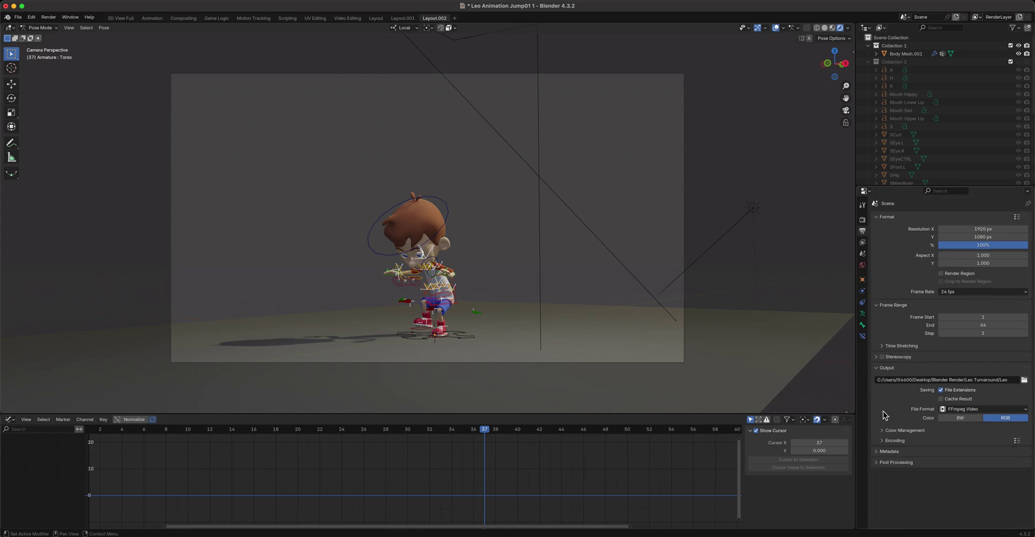
pyautogui.click(883, 441)
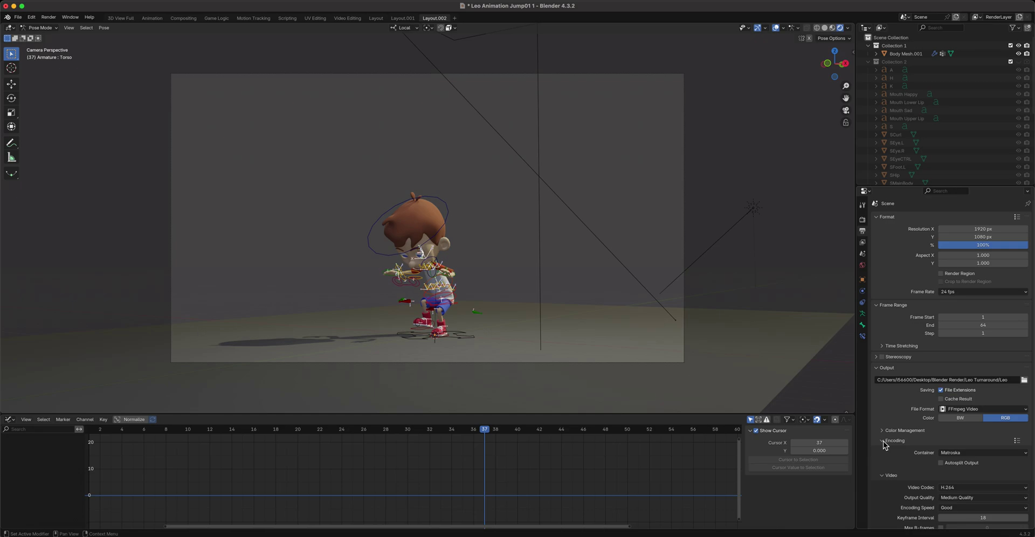
# - Change the FFmpeg container from Matroska to QuickTime
pyautogui.click(964, 454)
pyautogui.click(966, 400)
pyautogui.scroll(-3, 923, 471)
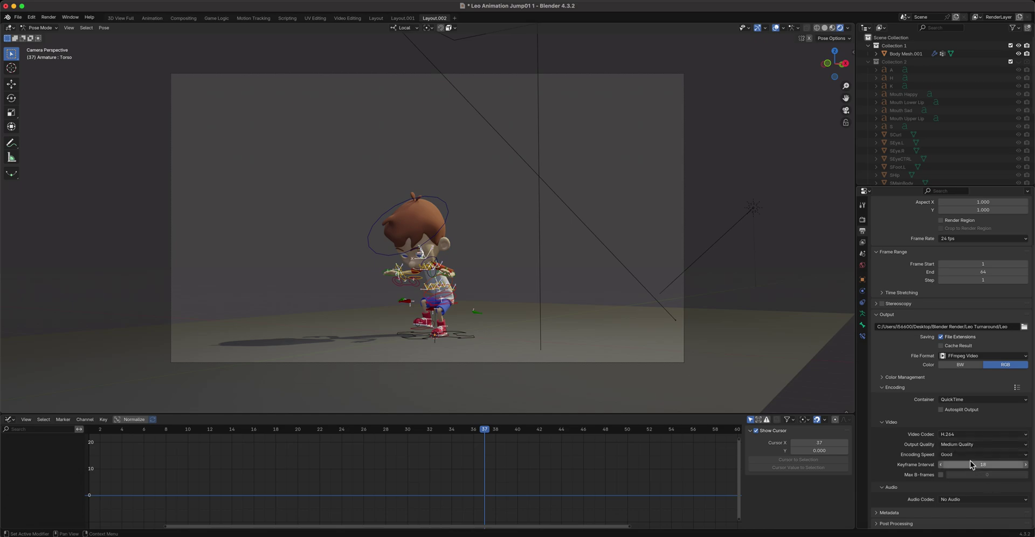
# - Set the H.264 video Output Quality to High Quality
pyautogui.click(954, 445)
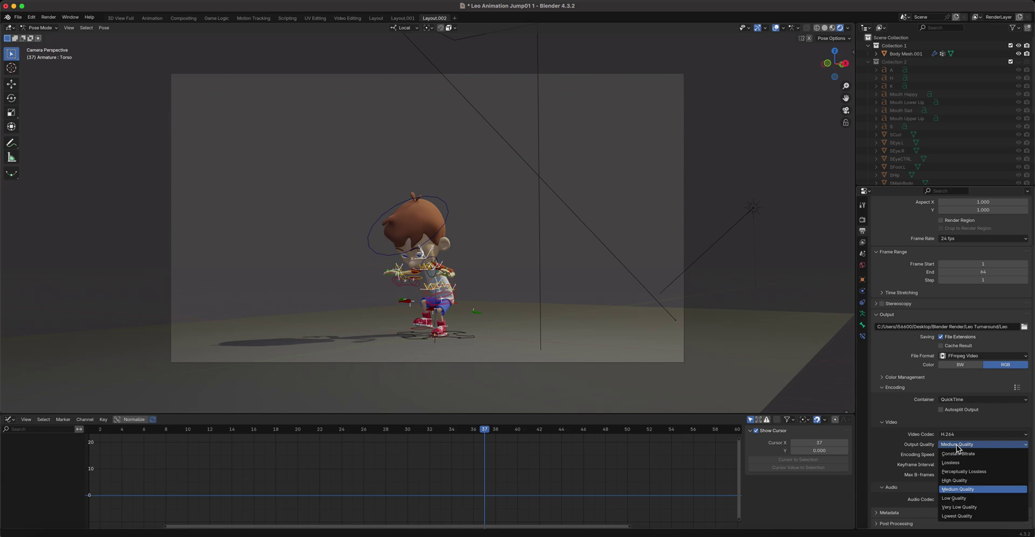
pyautogui.click(964, 480)
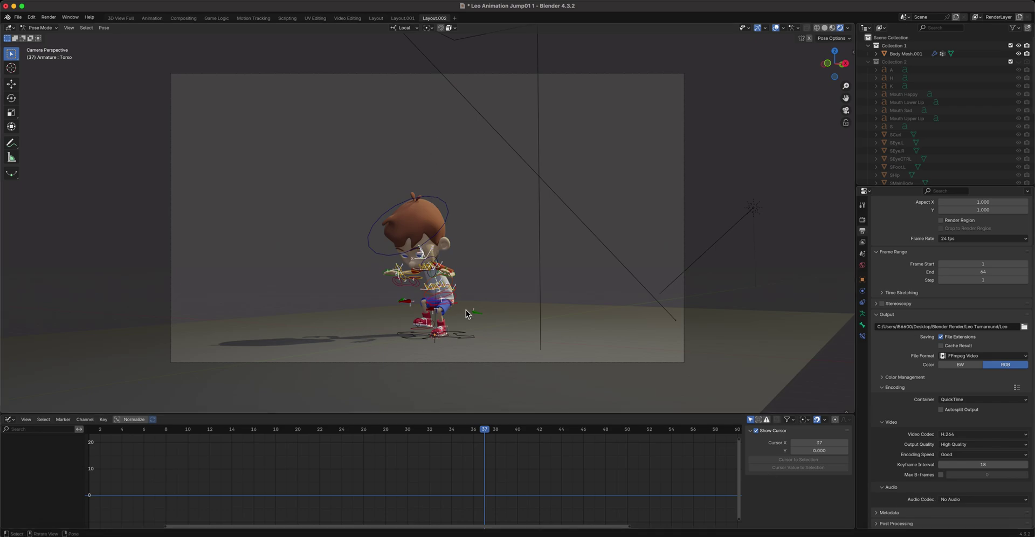
# - Set the movie's audio codec to PCM, stereo at 48000 Hz
pyautogui.click(971, 500)
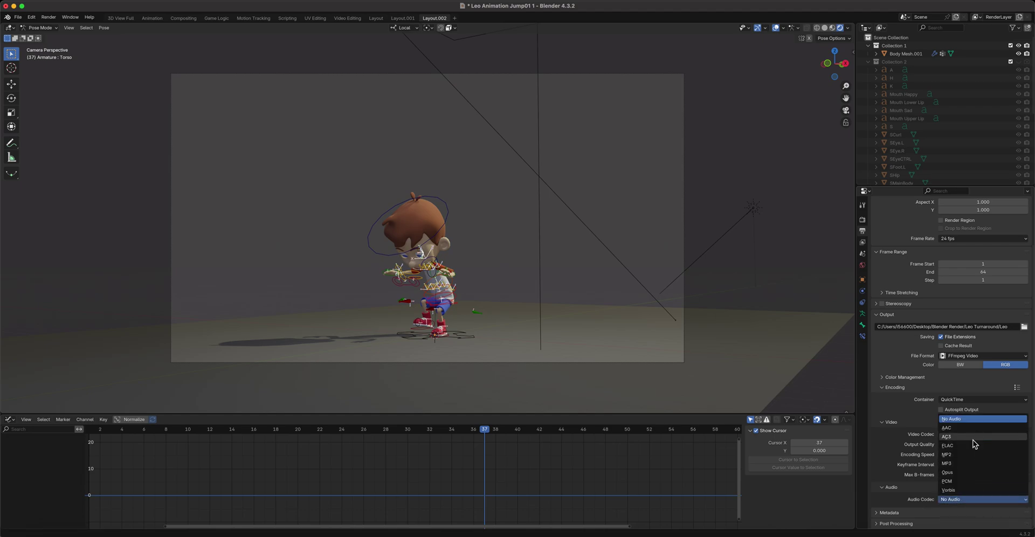
pyautogui.press('Escape')
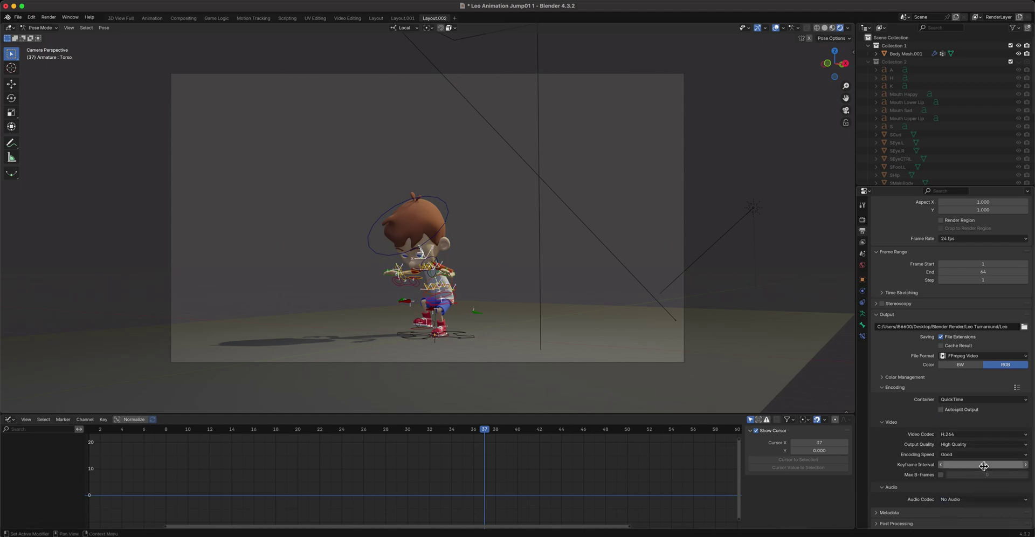
pyautogui.click(972, 500)
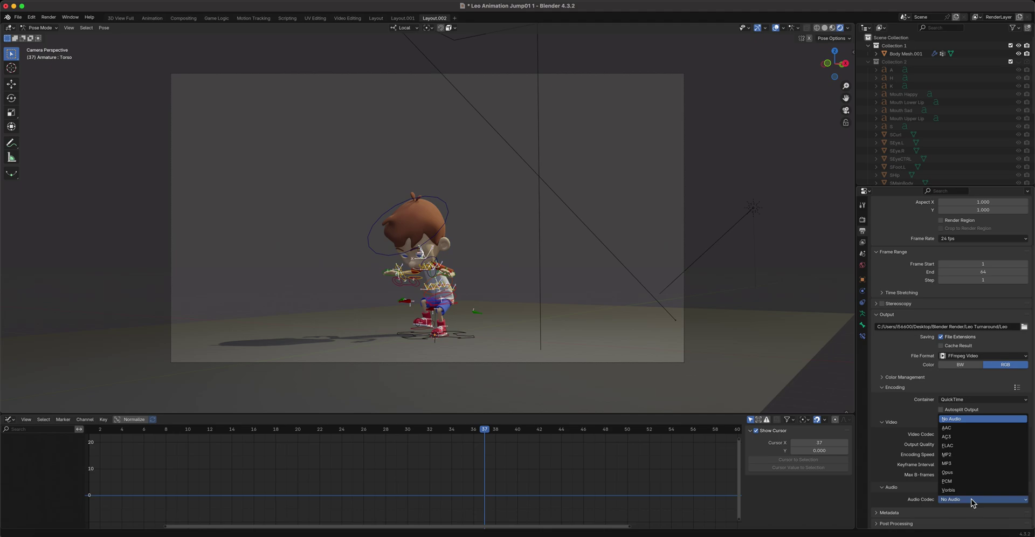
pyautogui.click(968, 481)
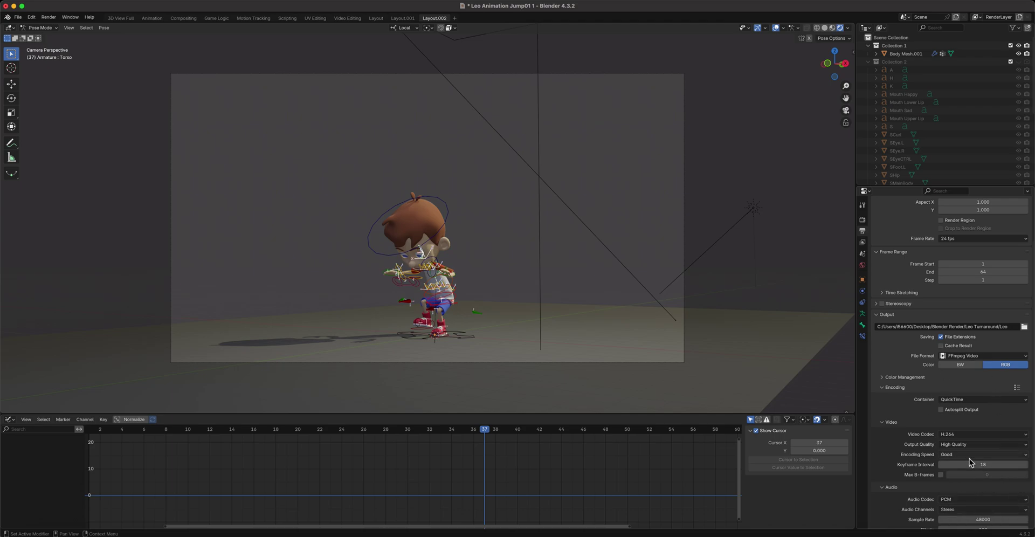
pyautogui.scroll(-2, 901, 342)
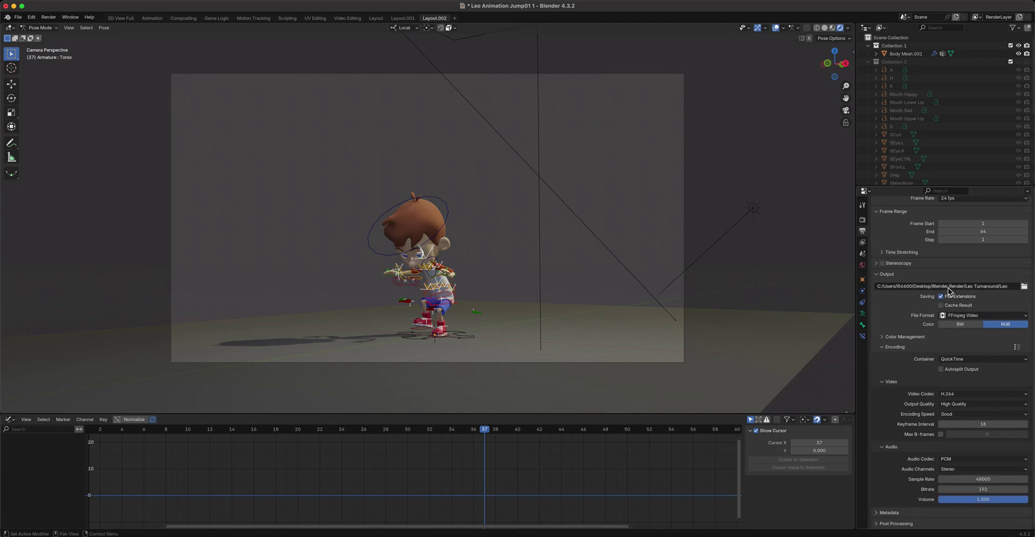
# - Set the render output path to a file named Leo on the Desktop
pyautogui.click(1024, 286)
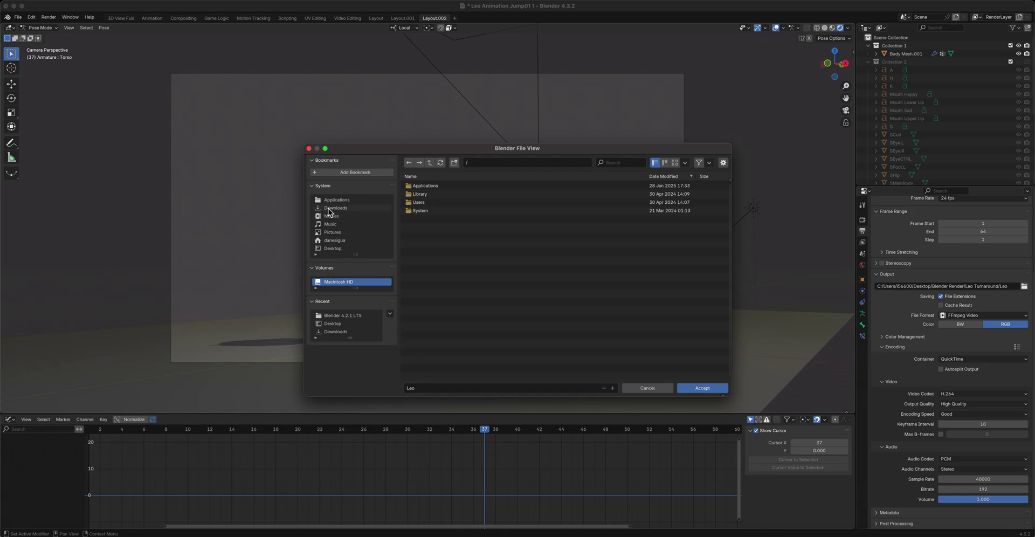
pyautogui.click(339, 249)
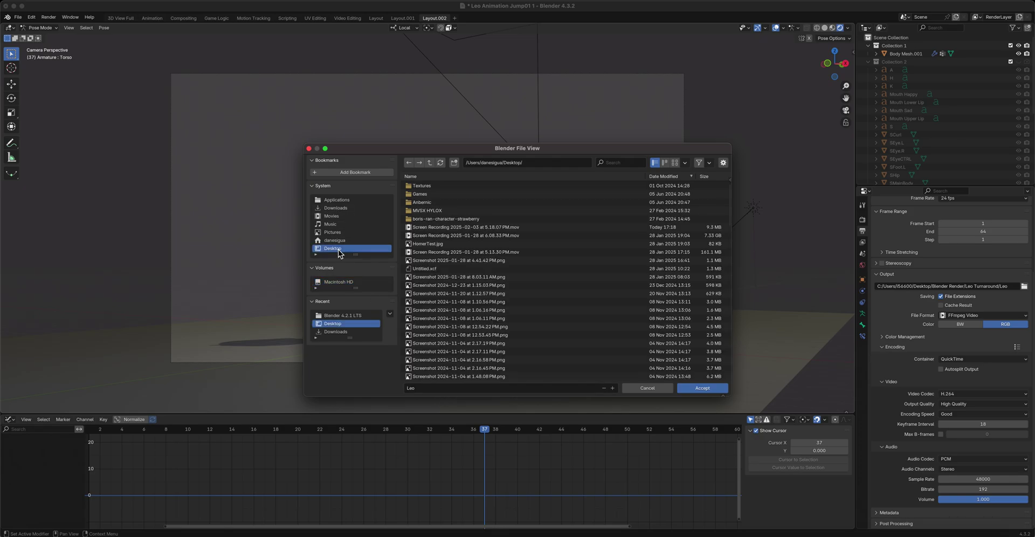
pyautogui.click(723, 390)
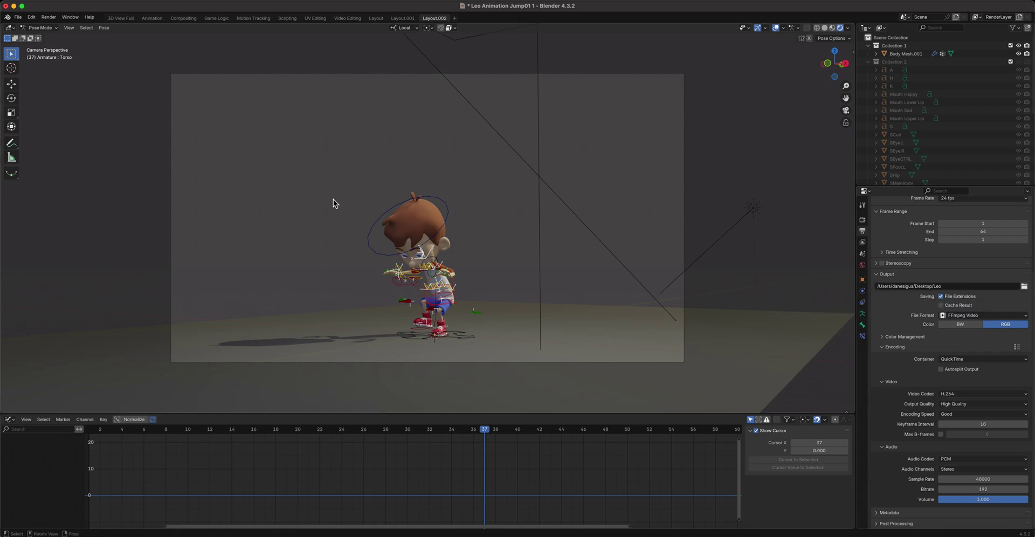
# - Render all 64 frames of the jump animation to the Leo movie file
pyautogui.click(49, 16)
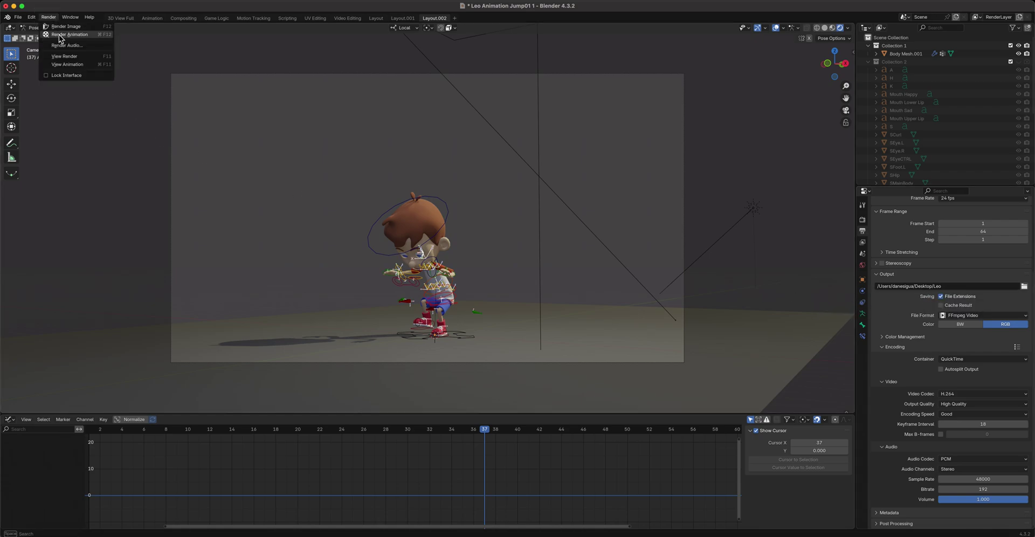
pyautogui.click(59, 36)
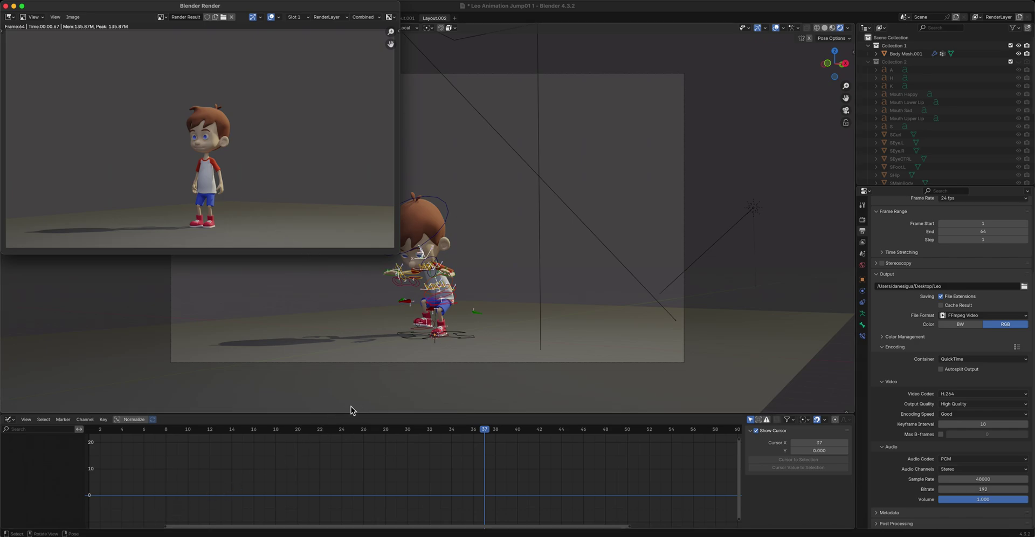
# - In Finder, search the Desktop for 'leo' and select Leo0001-0064.mov
pyautogui.press('super+alt+space')
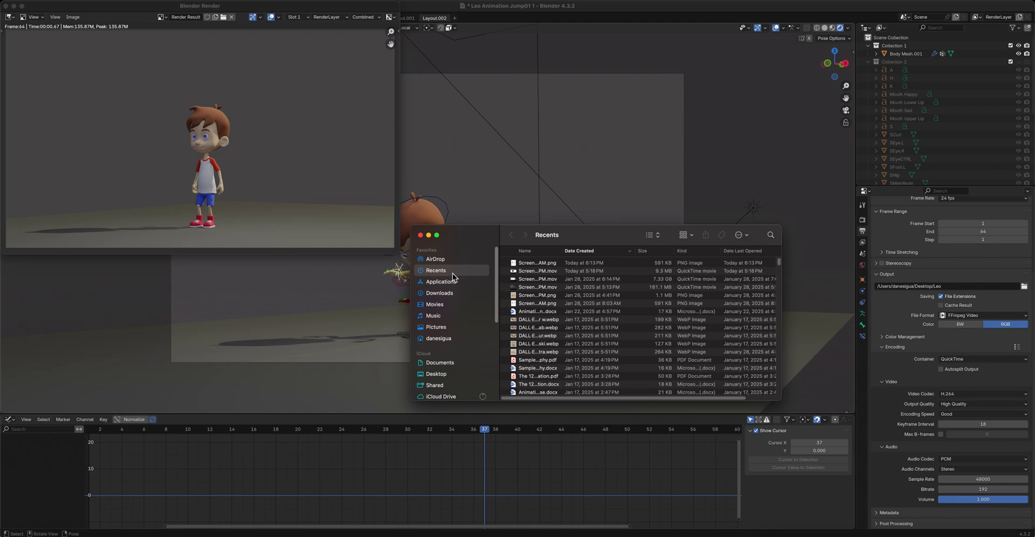
pyautogui.click(438, 373)
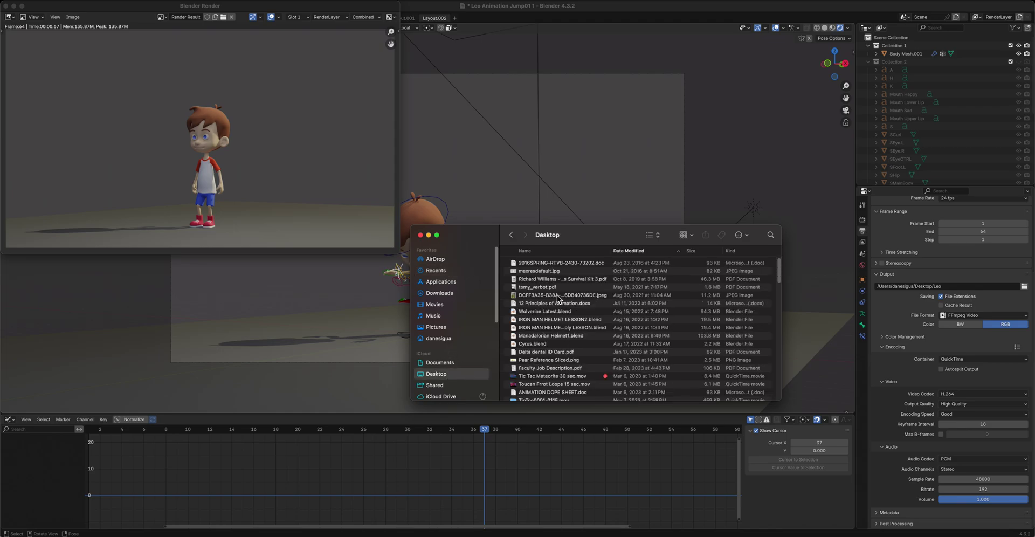
pyautogui.click(771, 236)
pyautogui.write('leo')
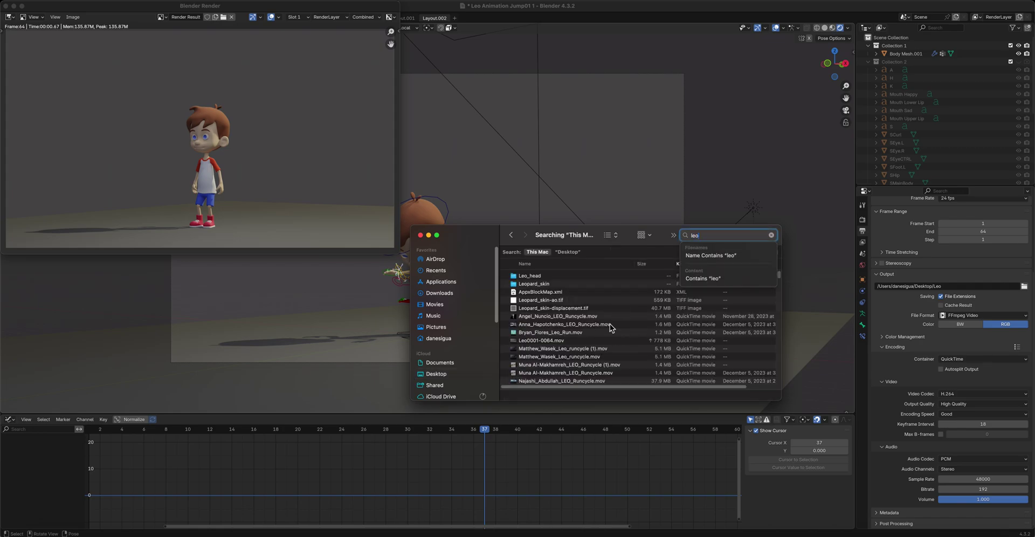
pyautogui.moveTo(568, 339); pyautogui.dragTo(572, 337)
# - Play Leo0001-0064.mov through in QuickTime Player
pyautogui.doubleClick(572, 338)
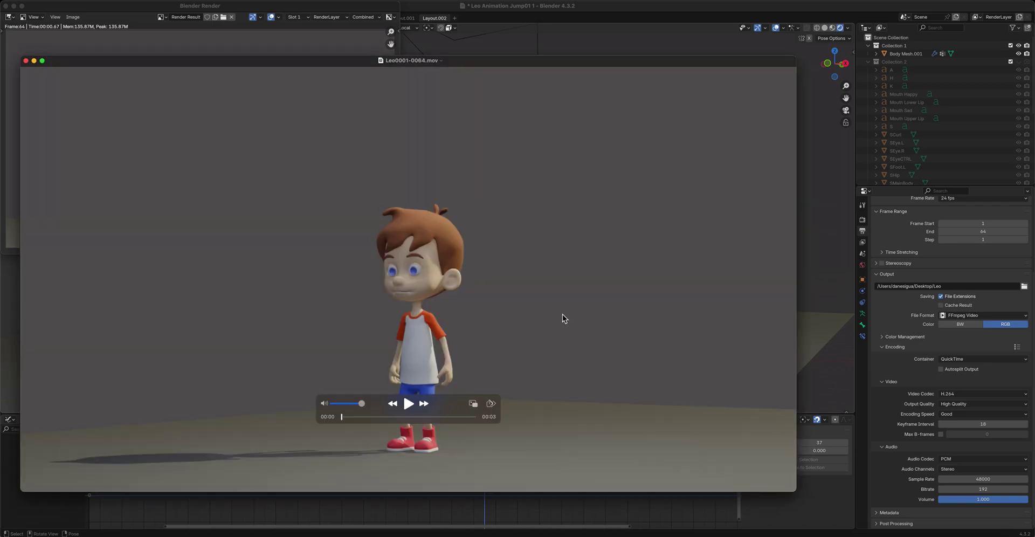
pyautogui.press('space')
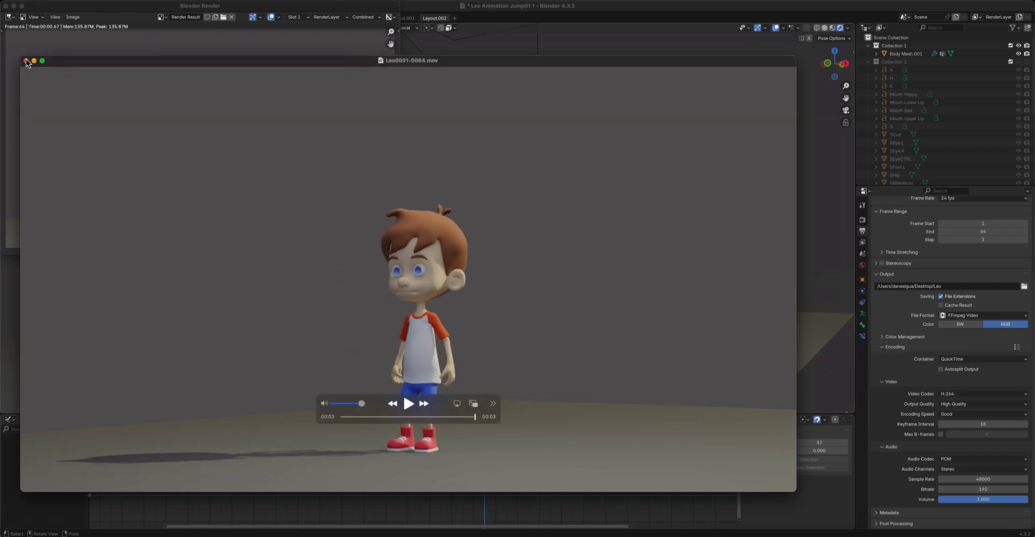
pyautogui.click(25, 61)
# - Close the movie player and Finder search, then show Blender's Render Properties with EEVEE
pyautogui.click(5, 5)
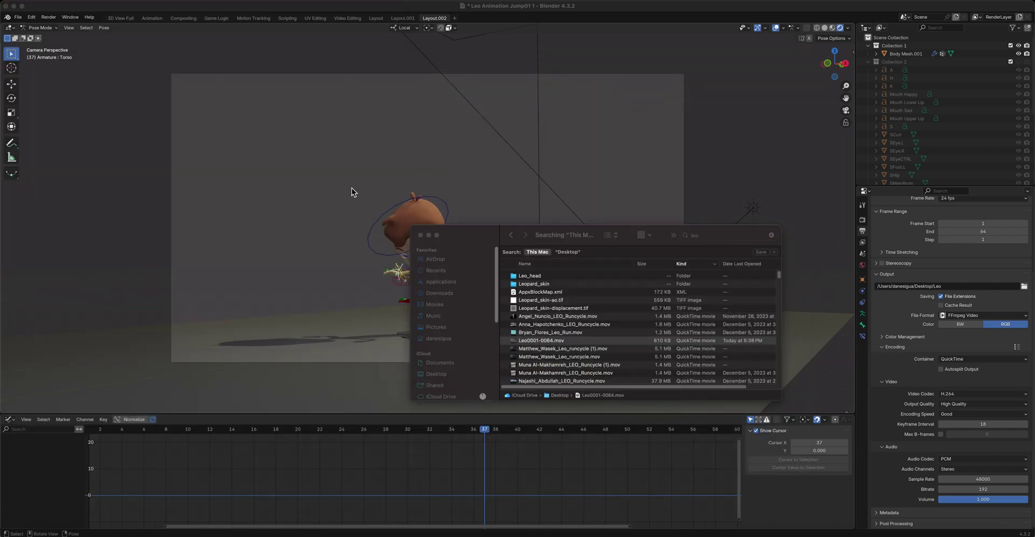
pyautogui.click(421, 236)
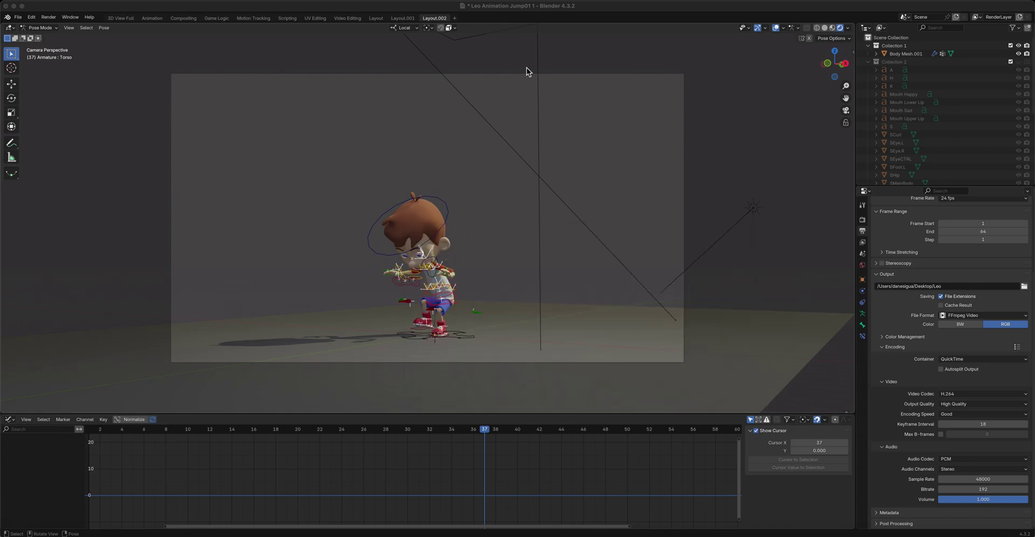
pyautogui.click(544, 61)
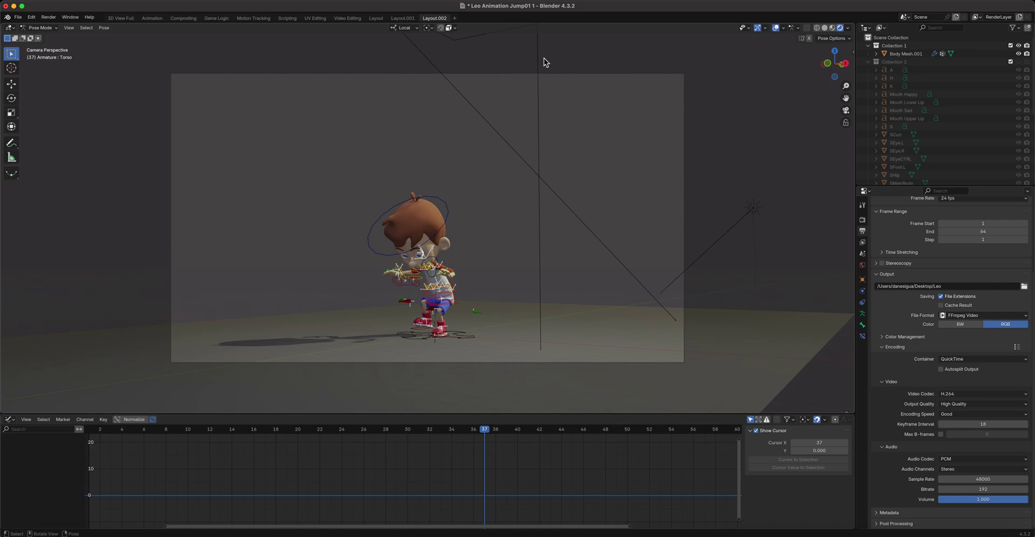
pyautogui.click(862, 220)
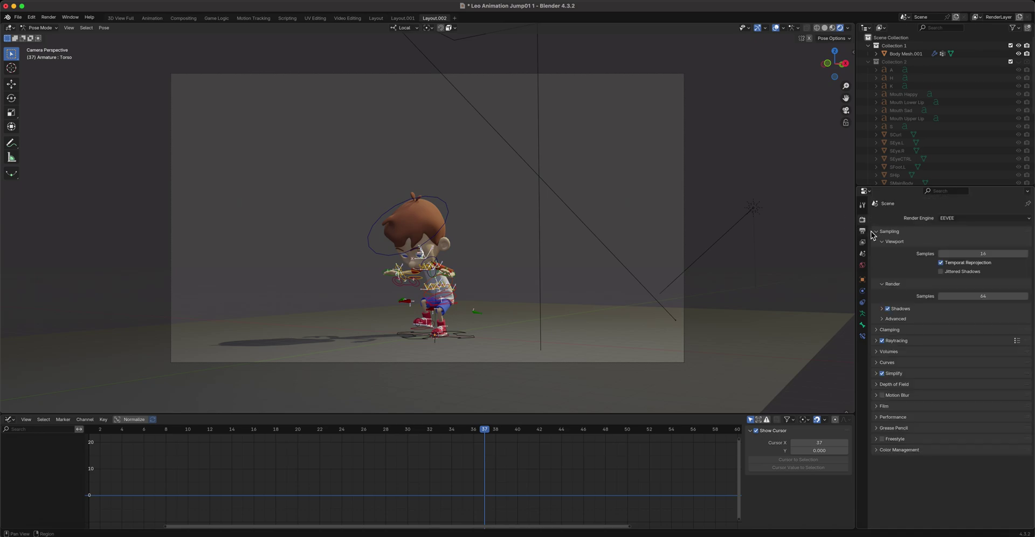